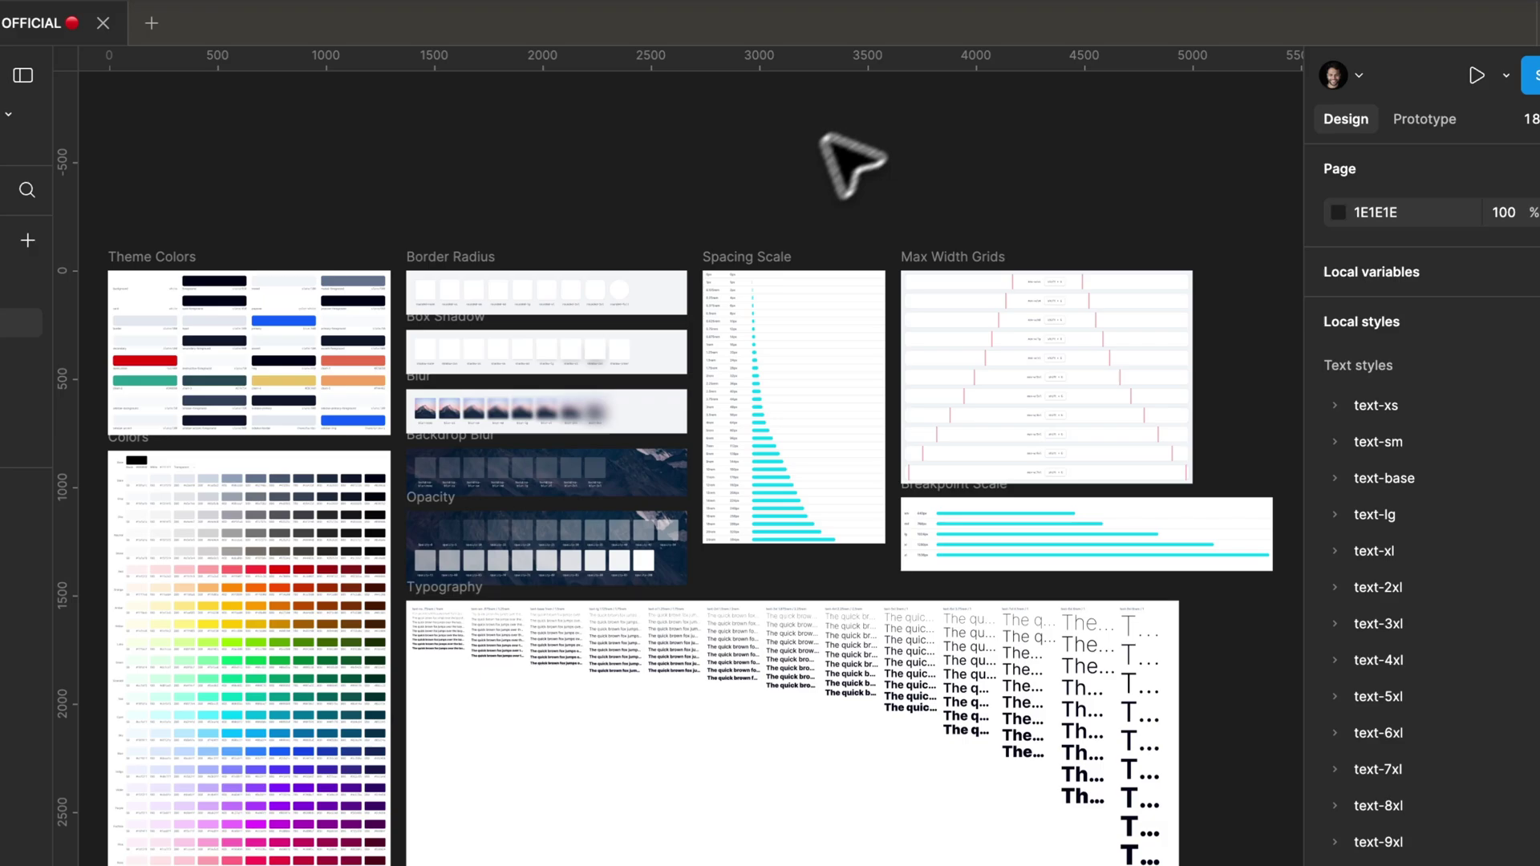
- Open the local variables full-screen and view the font size, color, radius and border-width groups
{"action": "left_click", "coordinate": [1528, 275]}
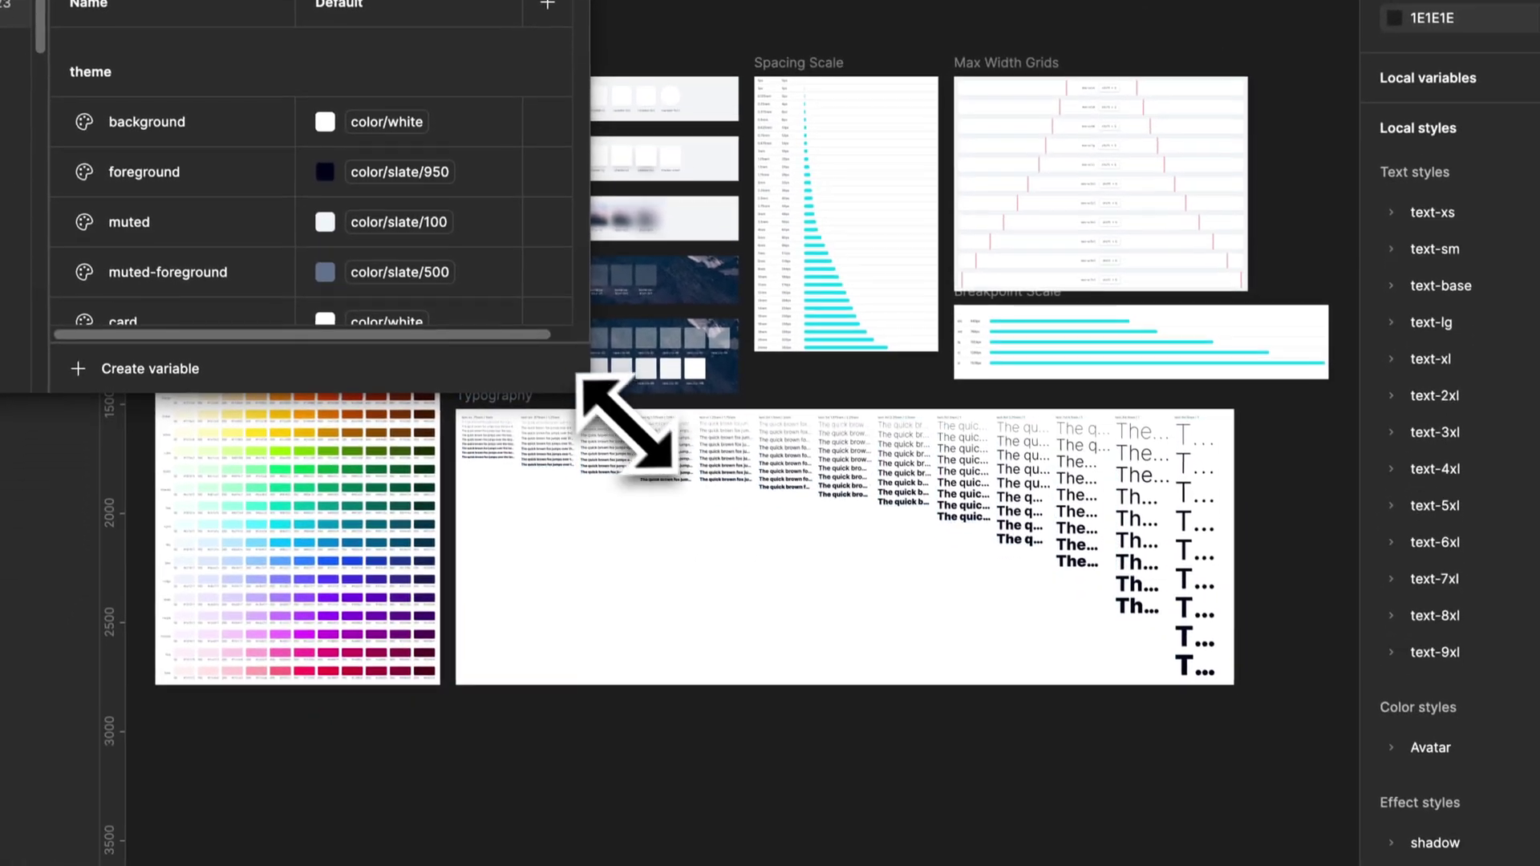
{"action": "left_click_drag", "start_coordinate": [626, 425], "coordinate": [1520, 812]}
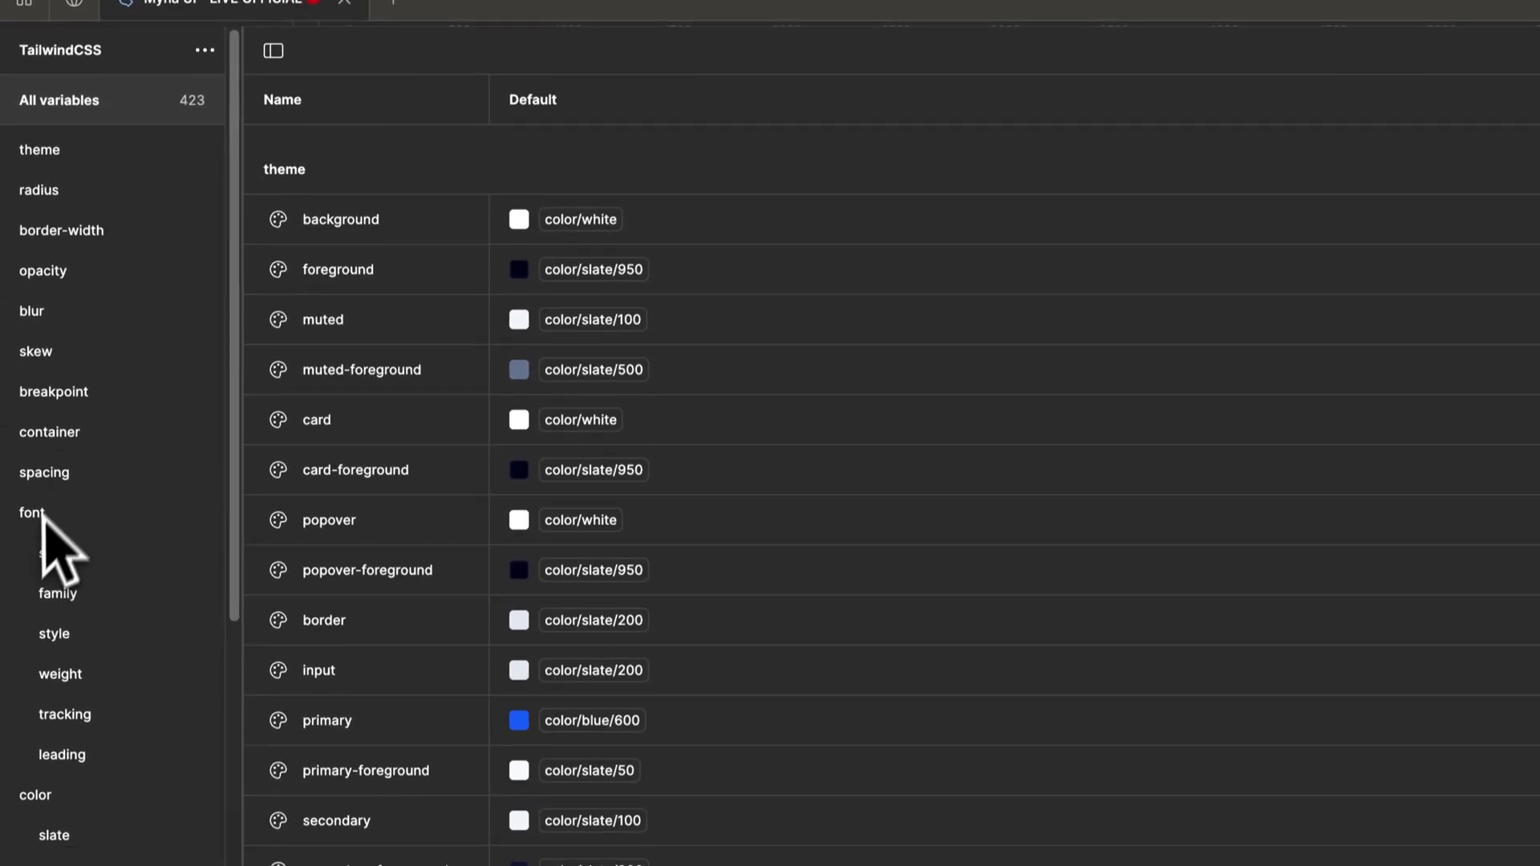
{"action": "left_click", "coordinate": [15, 485]}
{"action": "left_click", "coordinate": [33, 521]}
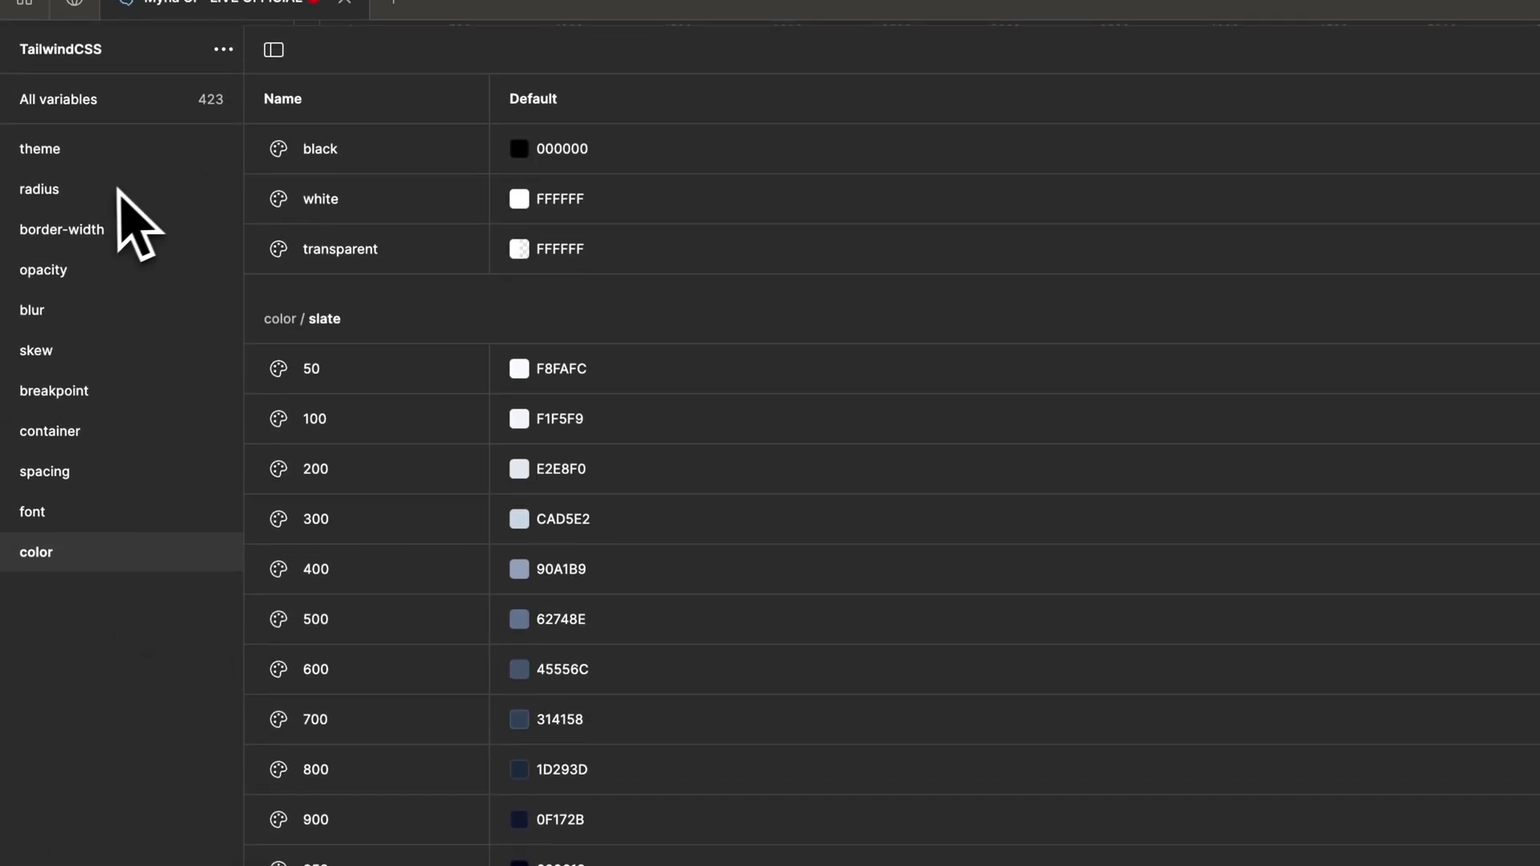
{"action": "left_click", "coordinate": [126, 201]}
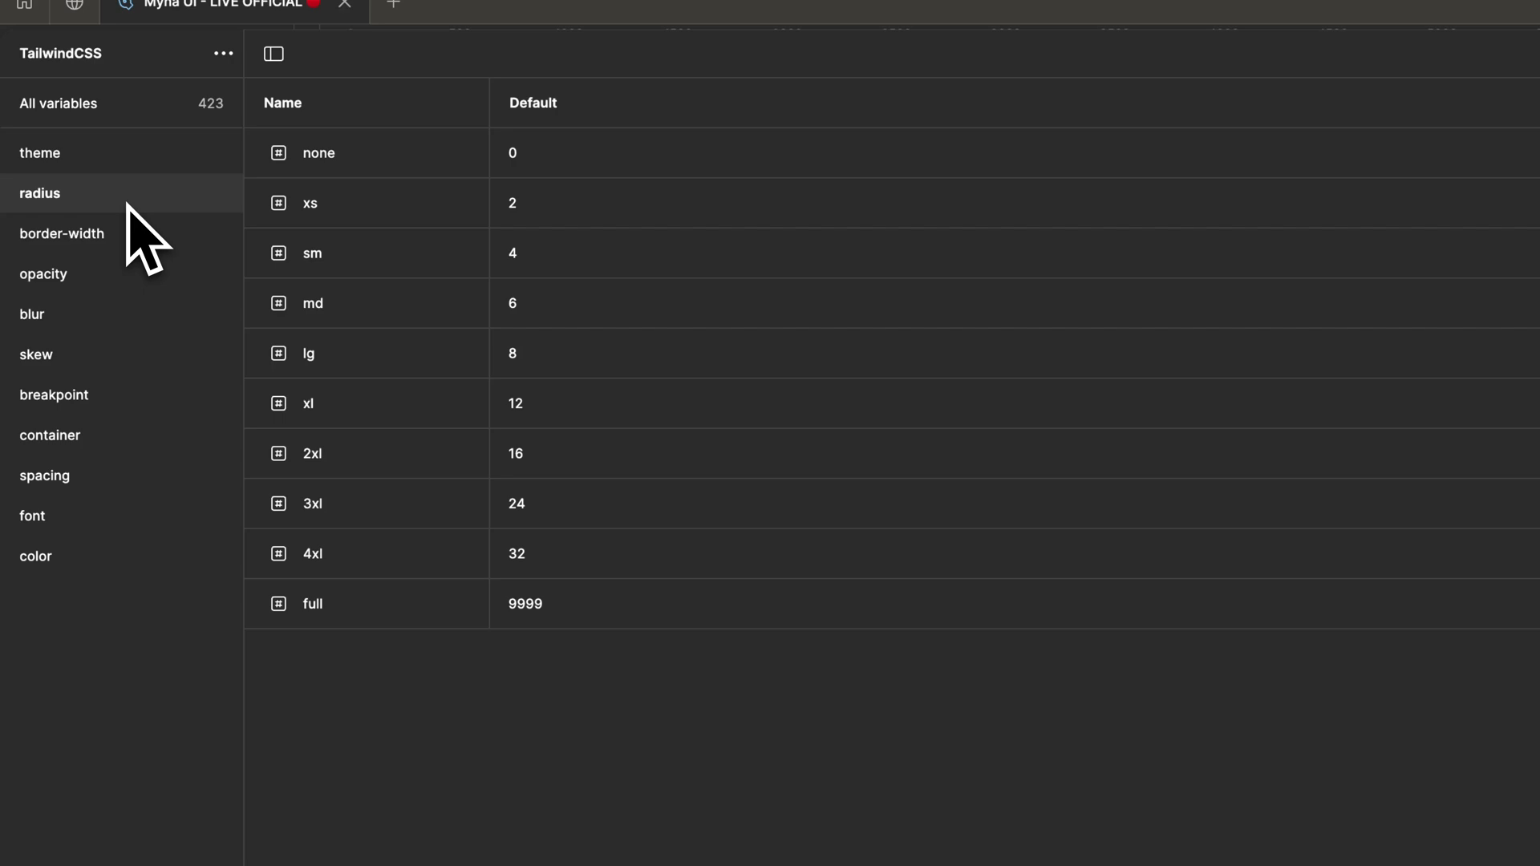
{"action": "left_click", "coordinate": [140, 234]}
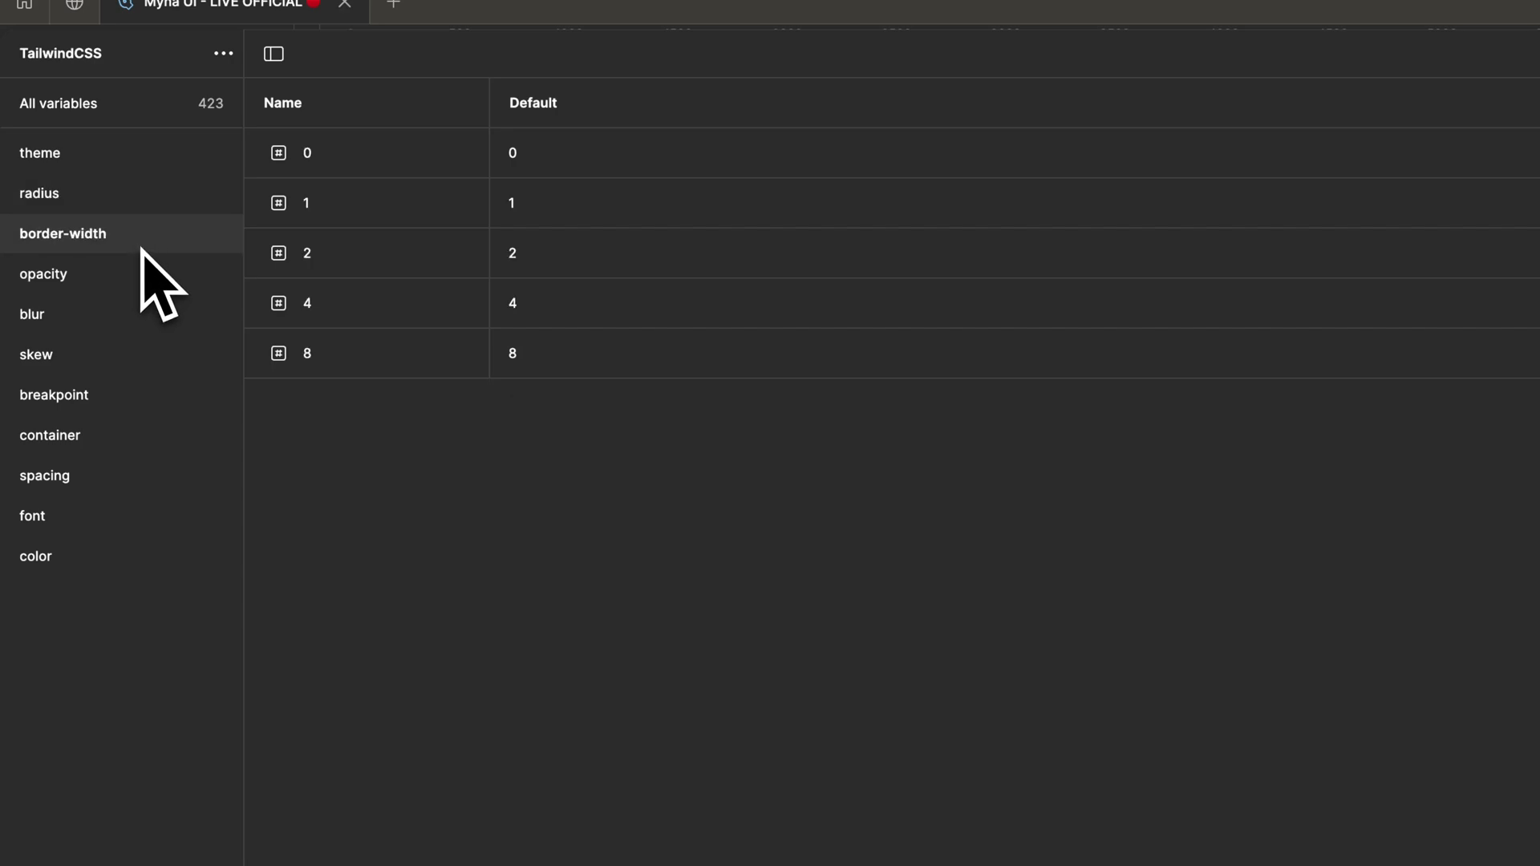
- Browse the opacity, blur, skew, breakpoint, container and spacing variable groups
{"action": "left_click", "coordinate": [142, 276]}
{"action": "left_click", "coordinate": [139, 315]}
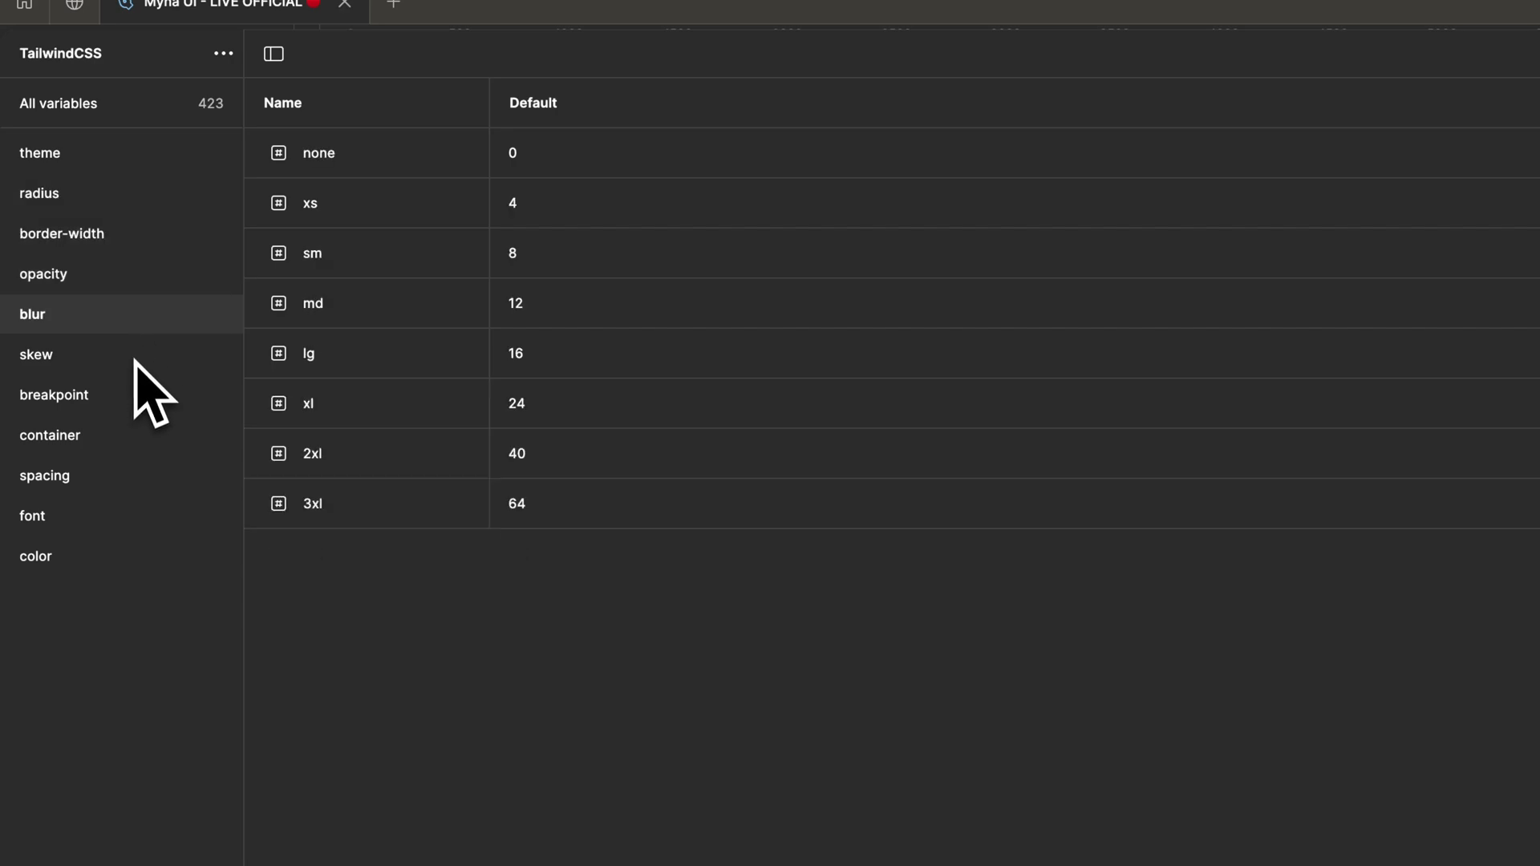
{"action": "left_click", "coordinate": [136, 357]}
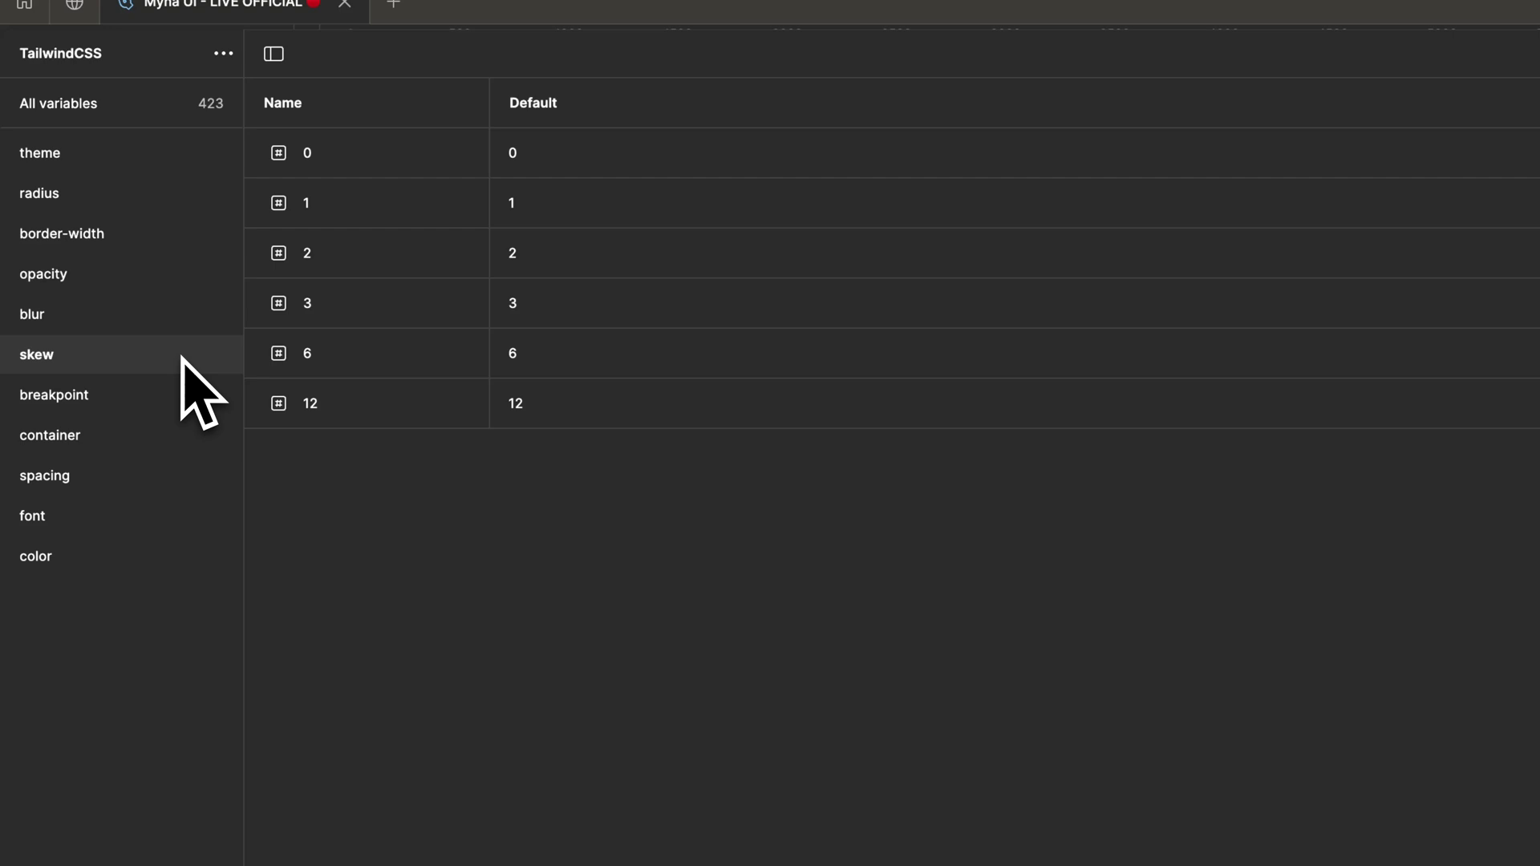
{"action": "left_click", "coordinate": [118, 394]}
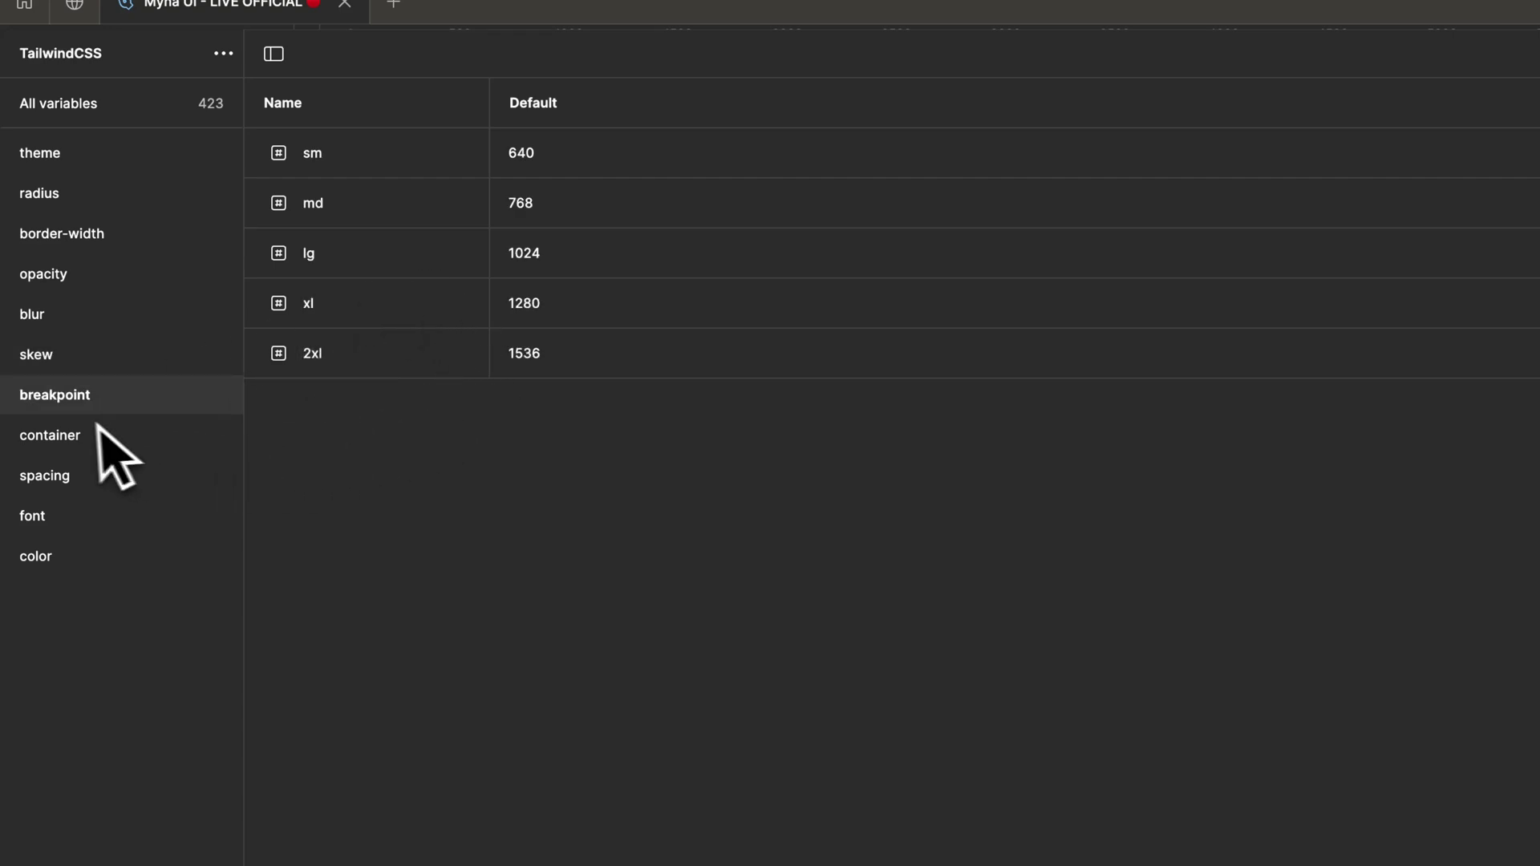
{"action": "left_click", "coordinate": [88, 430]}
{"action": "left_click", "coordinate": [112, 479]}
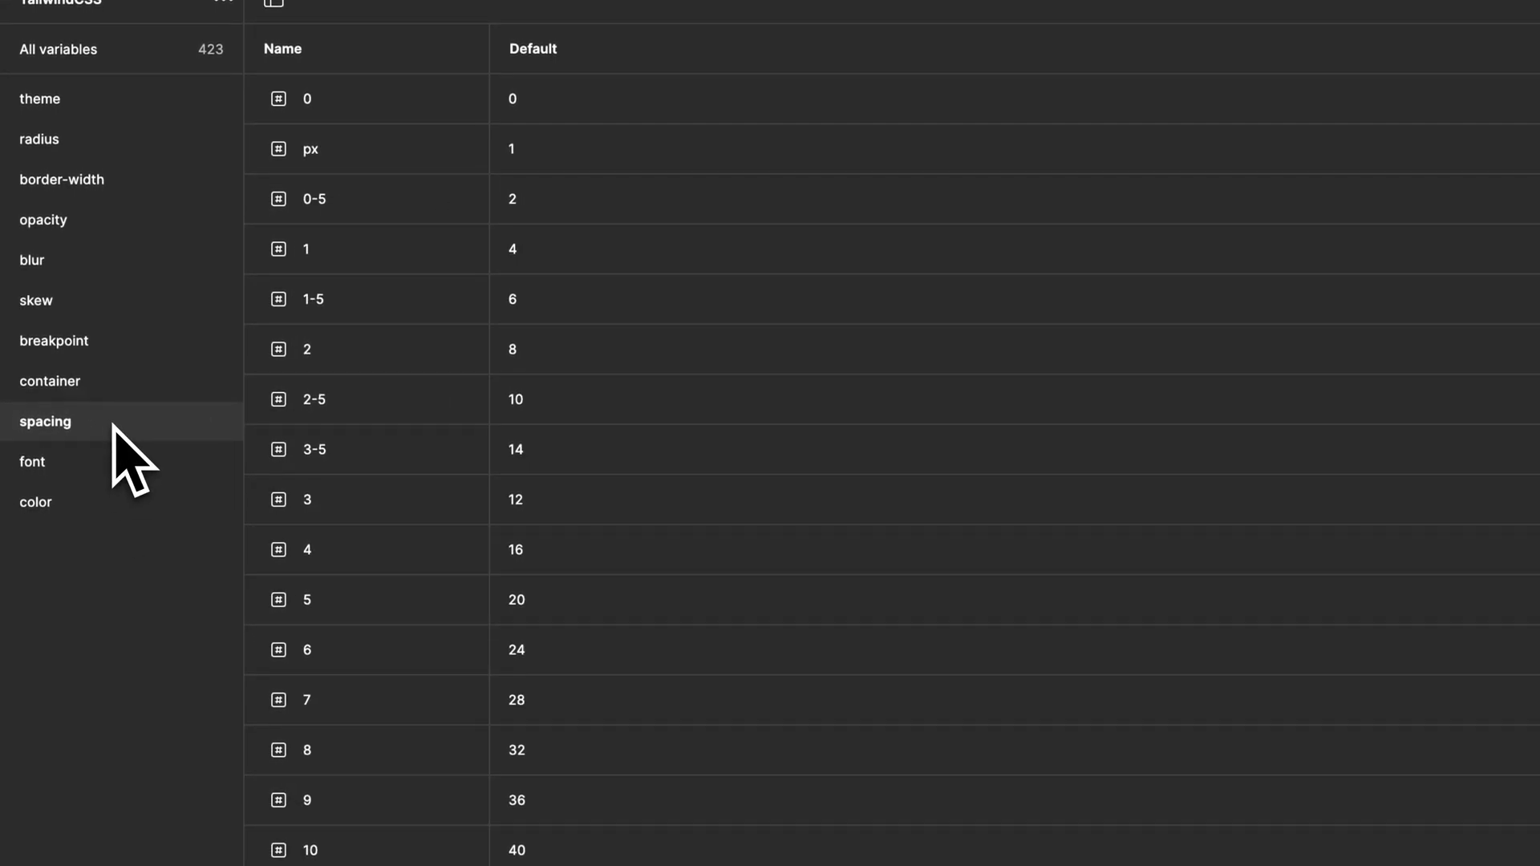
{"action": "scroll", "coordinate": [481, 321], "scroll_direction": "down", "scroll_amount": 10}
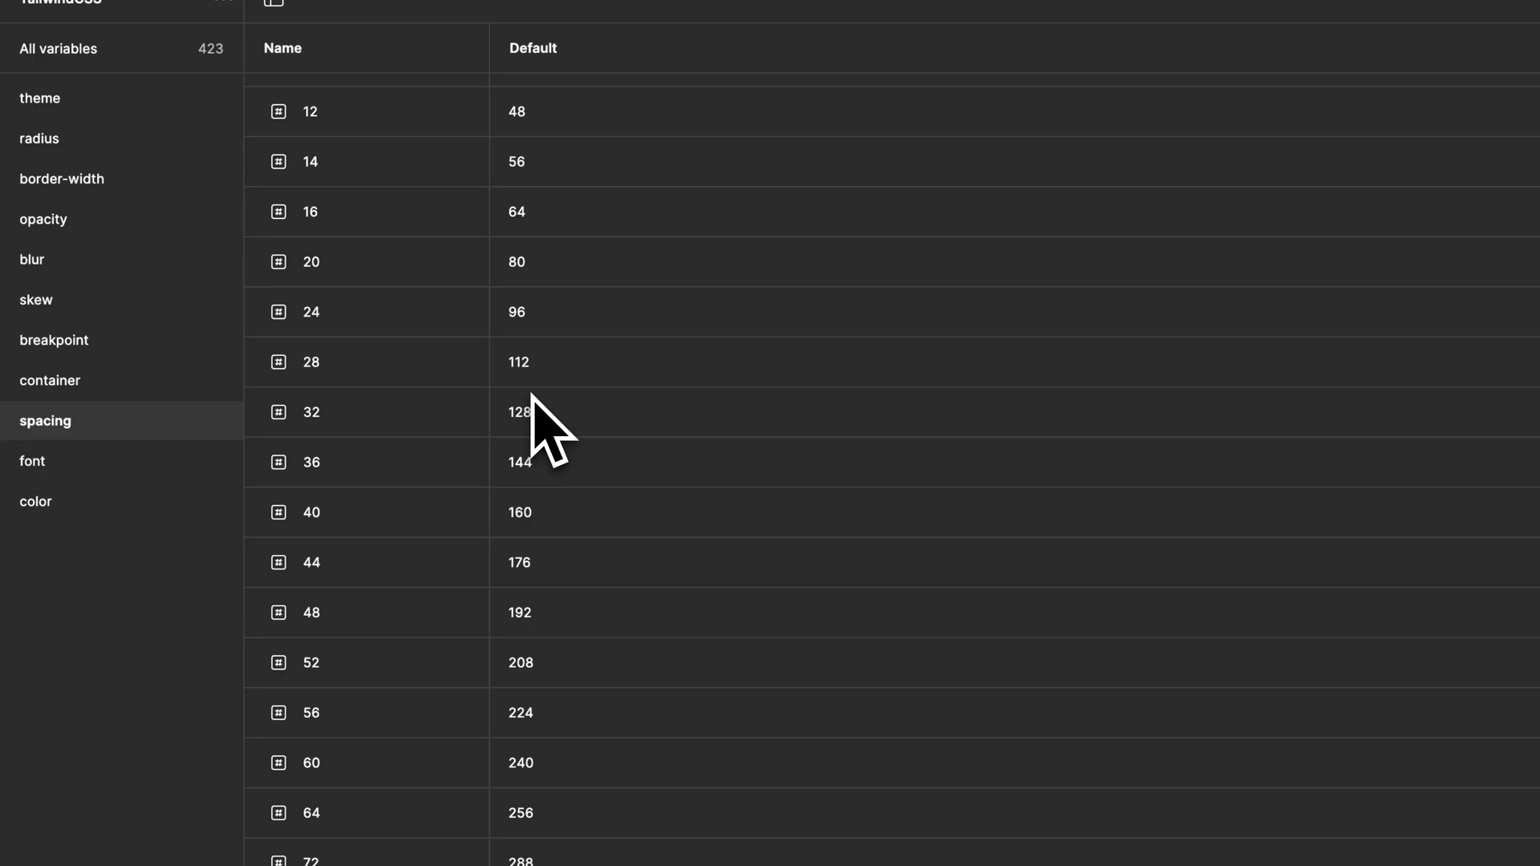
{"action": "scroll", "coordinate": [441, 433], "scroll_direction": "up", "scroll_amount": 10}
- Expand the font group and review its size, family, style, weight, tracking and leading subgroups
{"action": "left_click", "coordinate": [54, 463]}
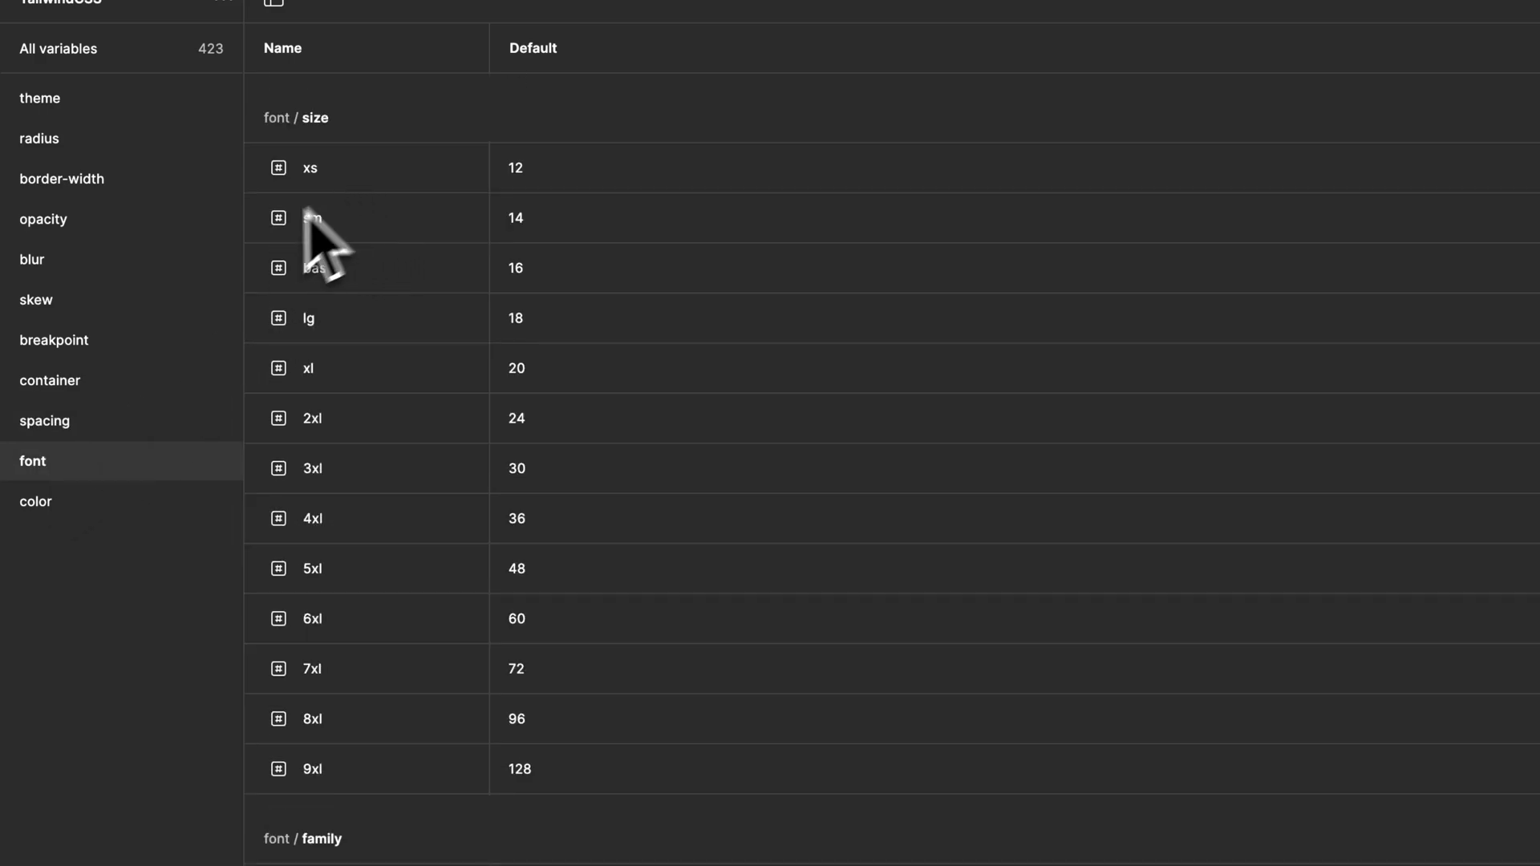
{"action": "left_click", "coordinate": [16, 464]}
{"action": "left_click", "coordinate": [128, 501]}
{"action": "left_click", "coordinate": [129, 542]}
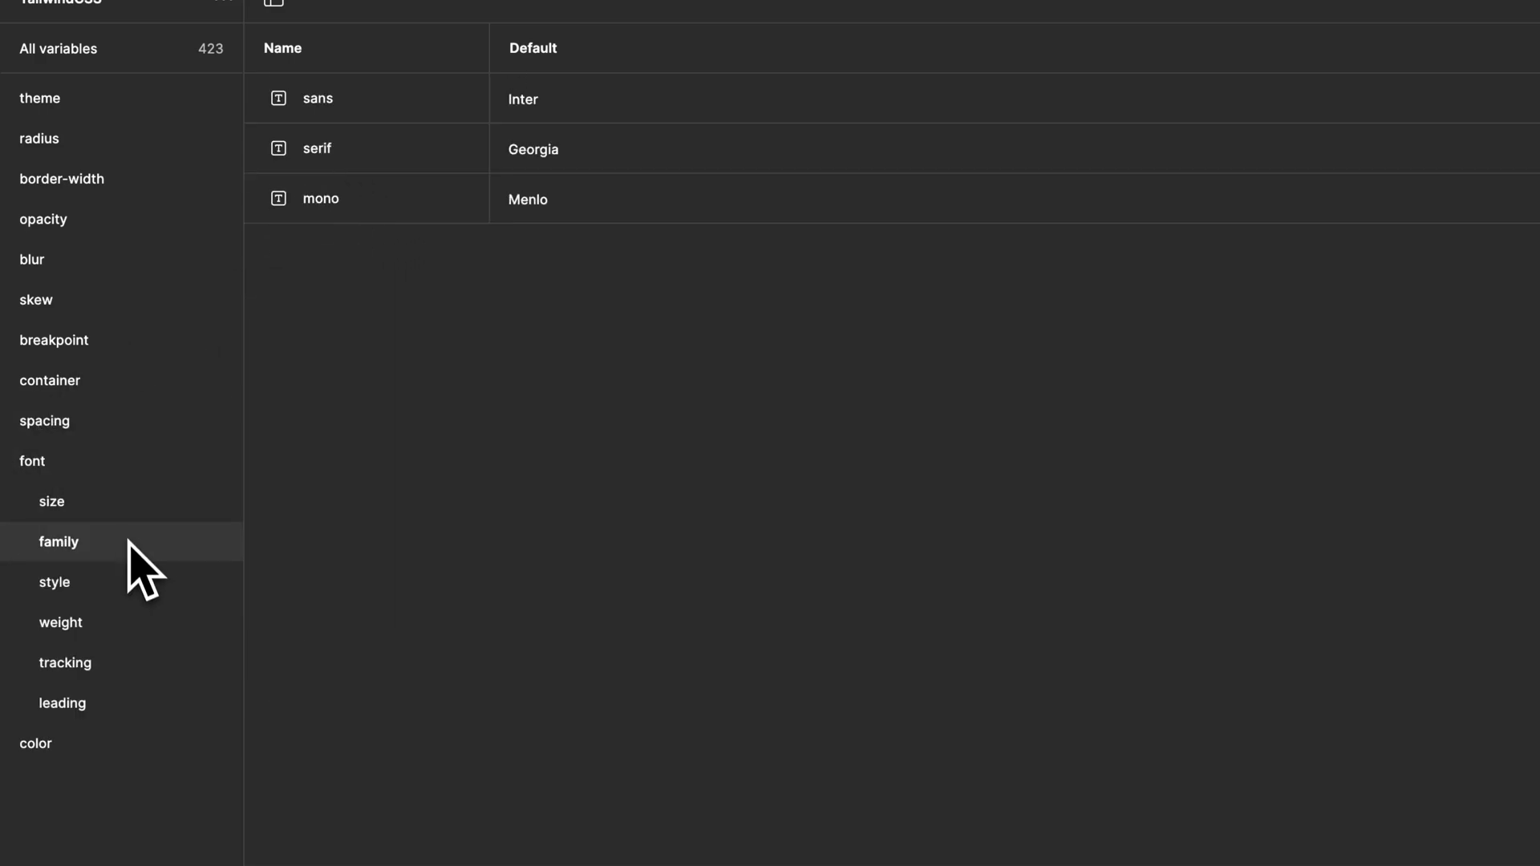
{"action": "left_click", "coordinate": [119, 584]}
{"action": "left_click", "coordinate": [120, 634]}
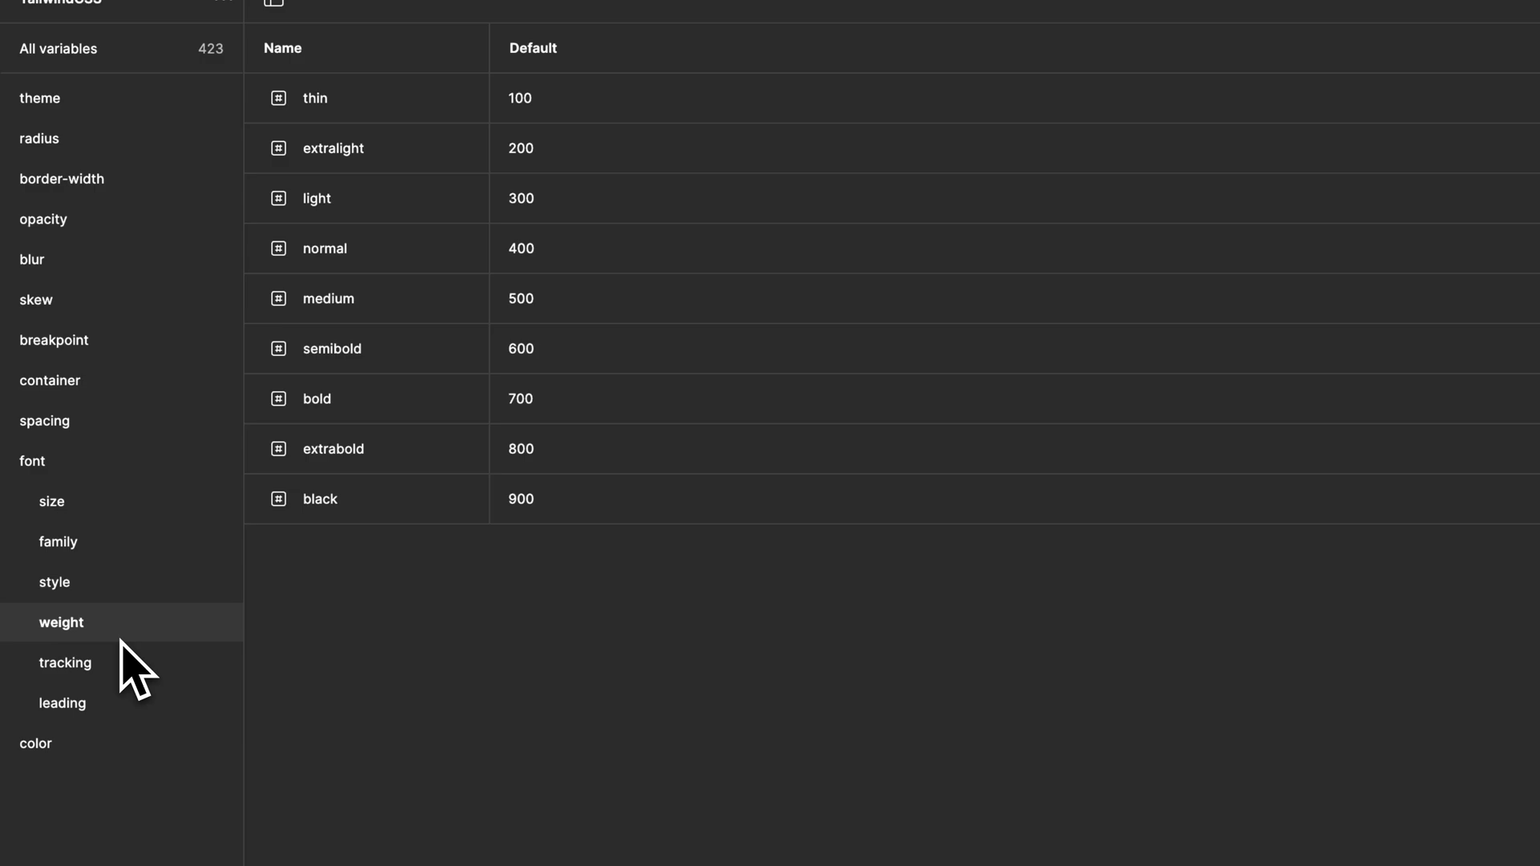
{"action": "left_click", "coordinate": [121, 666]}
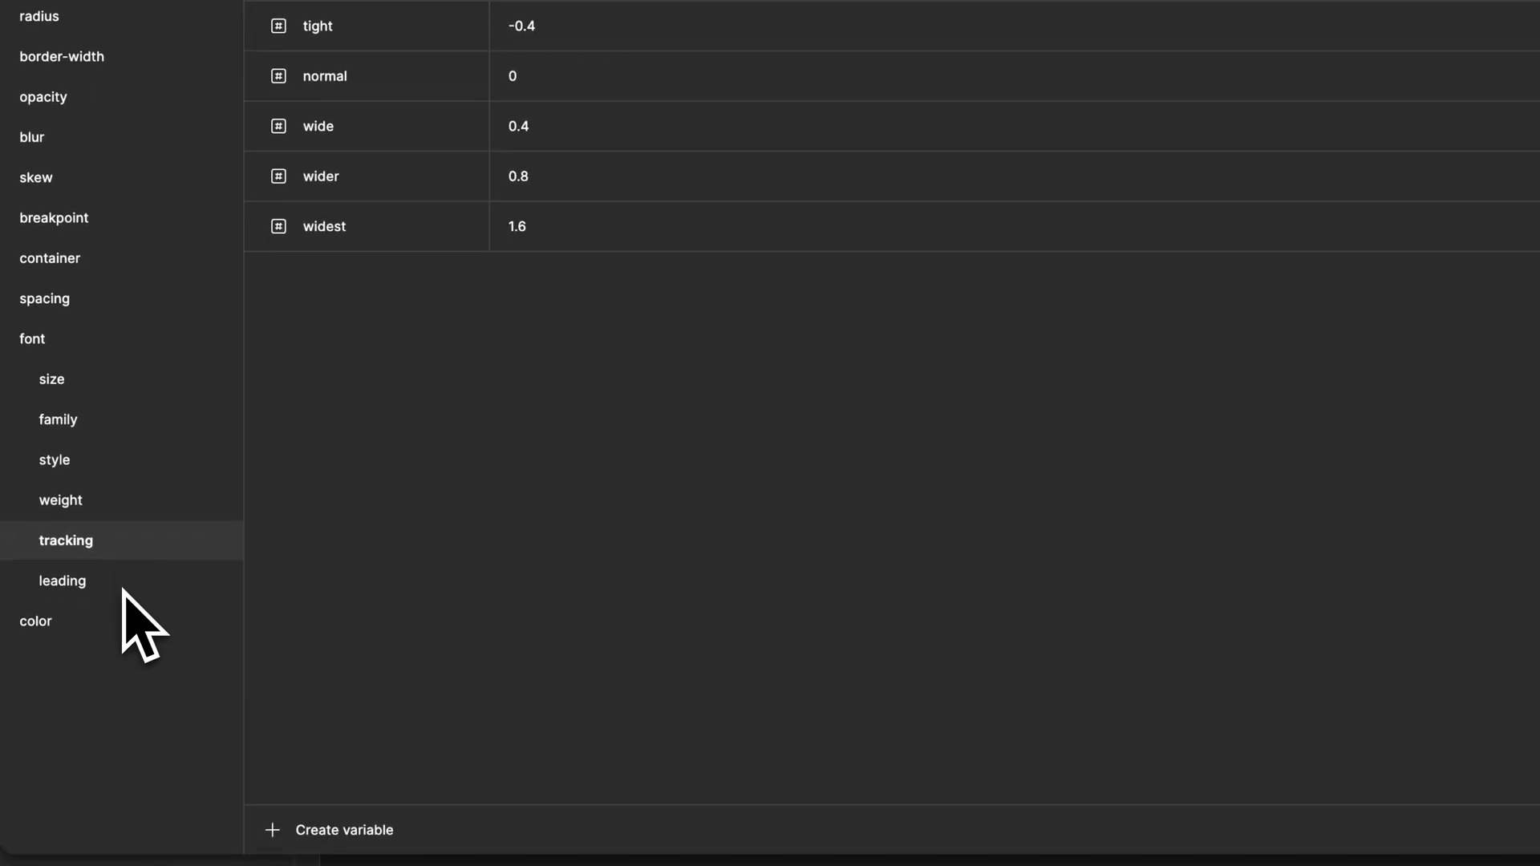
{"action": "left_click", "coordinate": [123, 588]}
{"action": "left_click", "coordinate": [18, 339]}
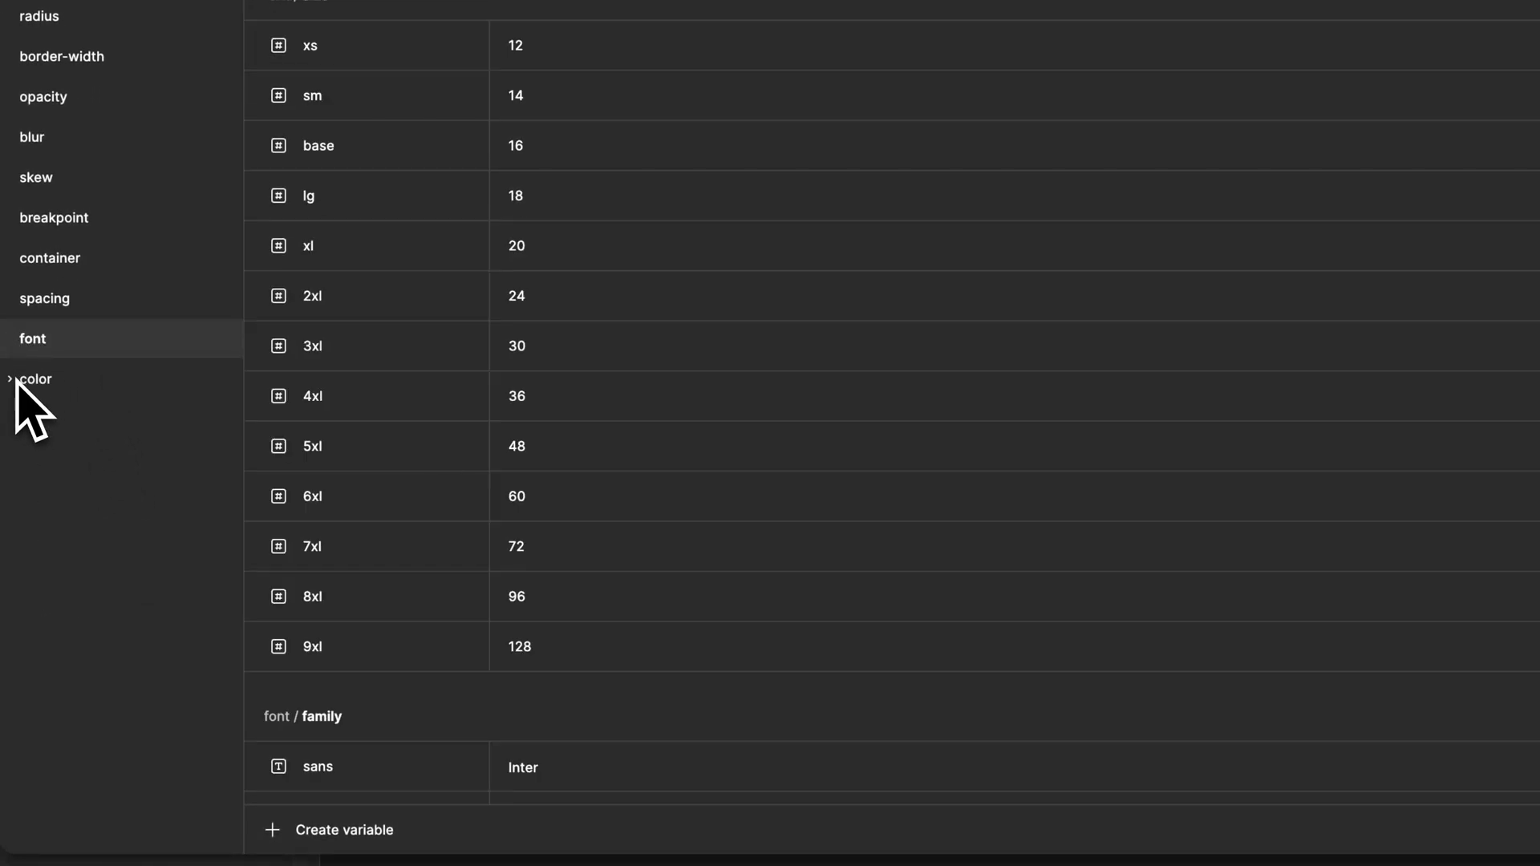
- Expand the color group, check the slate and gray palettes, then list all colors from the top
{"action": "left_click", "coordinate": [17, 380]}
{"action": "left_click", "coordinate": [96, 425]}
{"action": "left_click", "coordinate": [111, 461]}
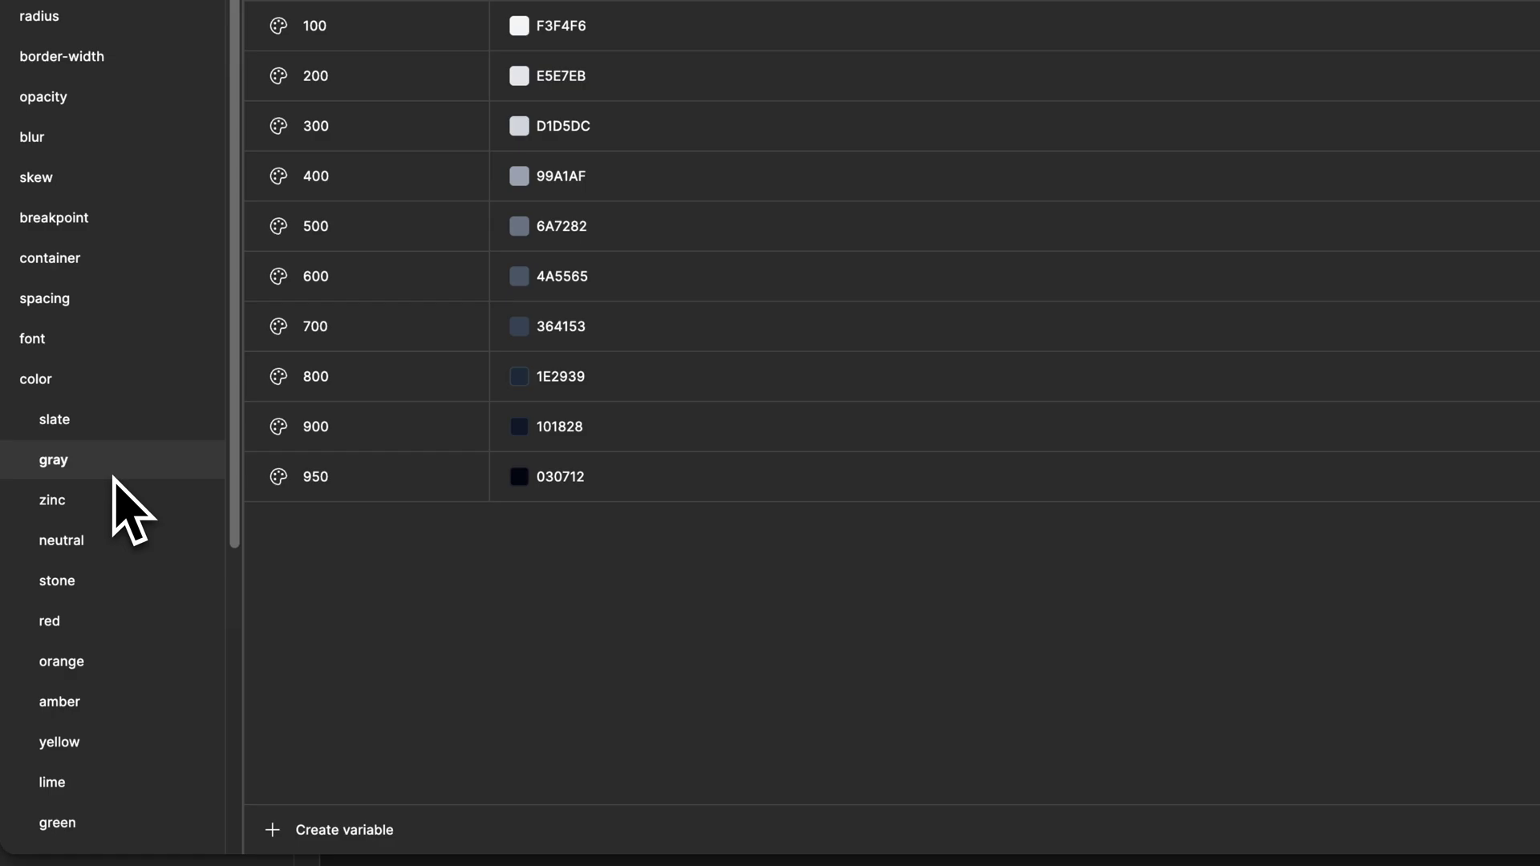
{"action": "scroll", "coordinate": [117, 562], "scroll_direction": "down", "scroll_amount": 6}
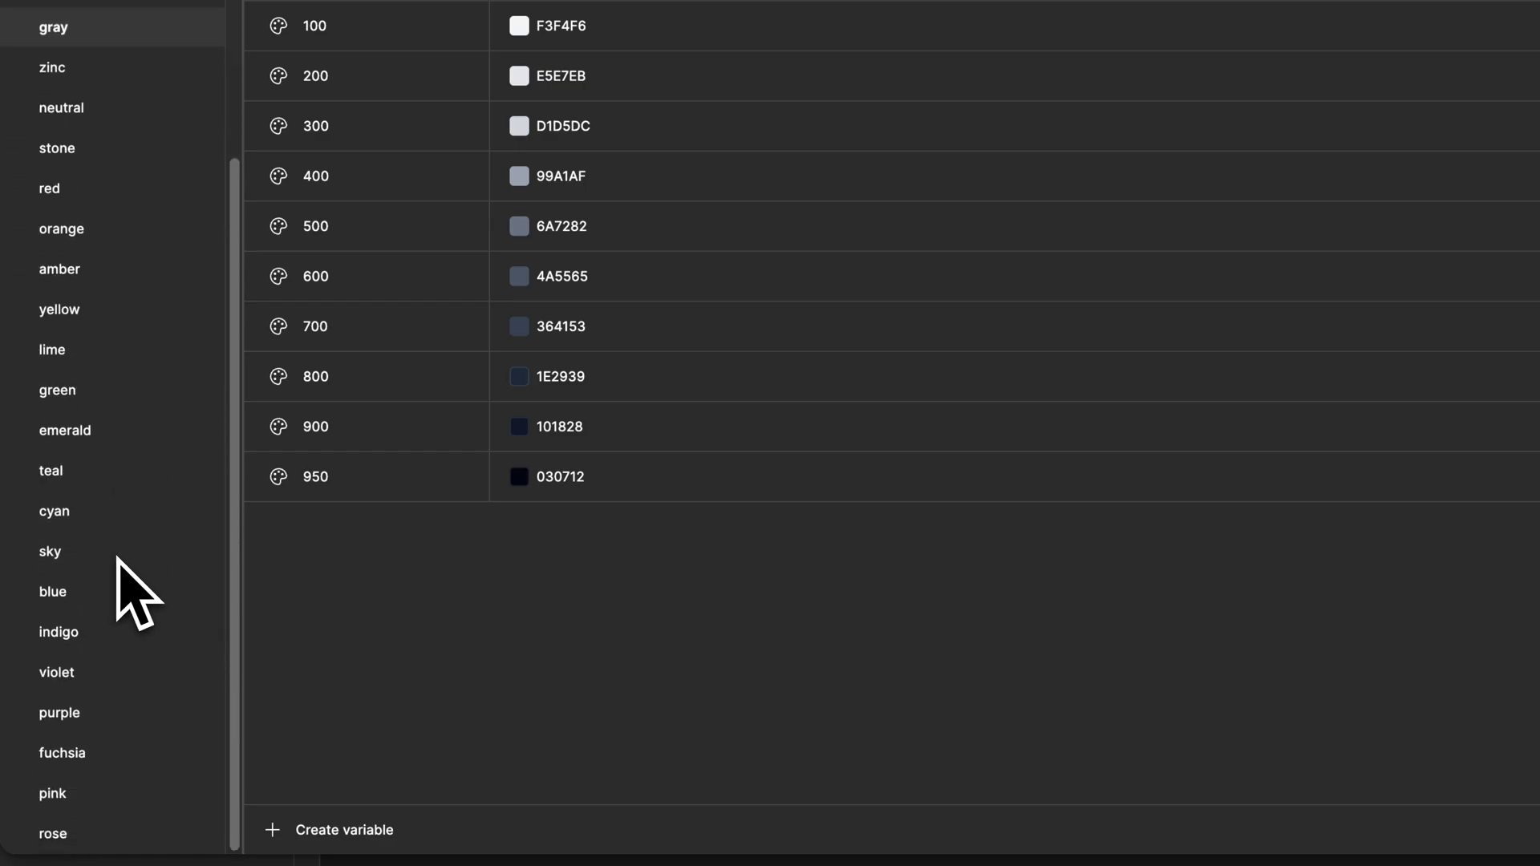
{"action": "scroll", "coordinate": [110, 720], "scroll_direction": "up", "scroll_amount": 6}
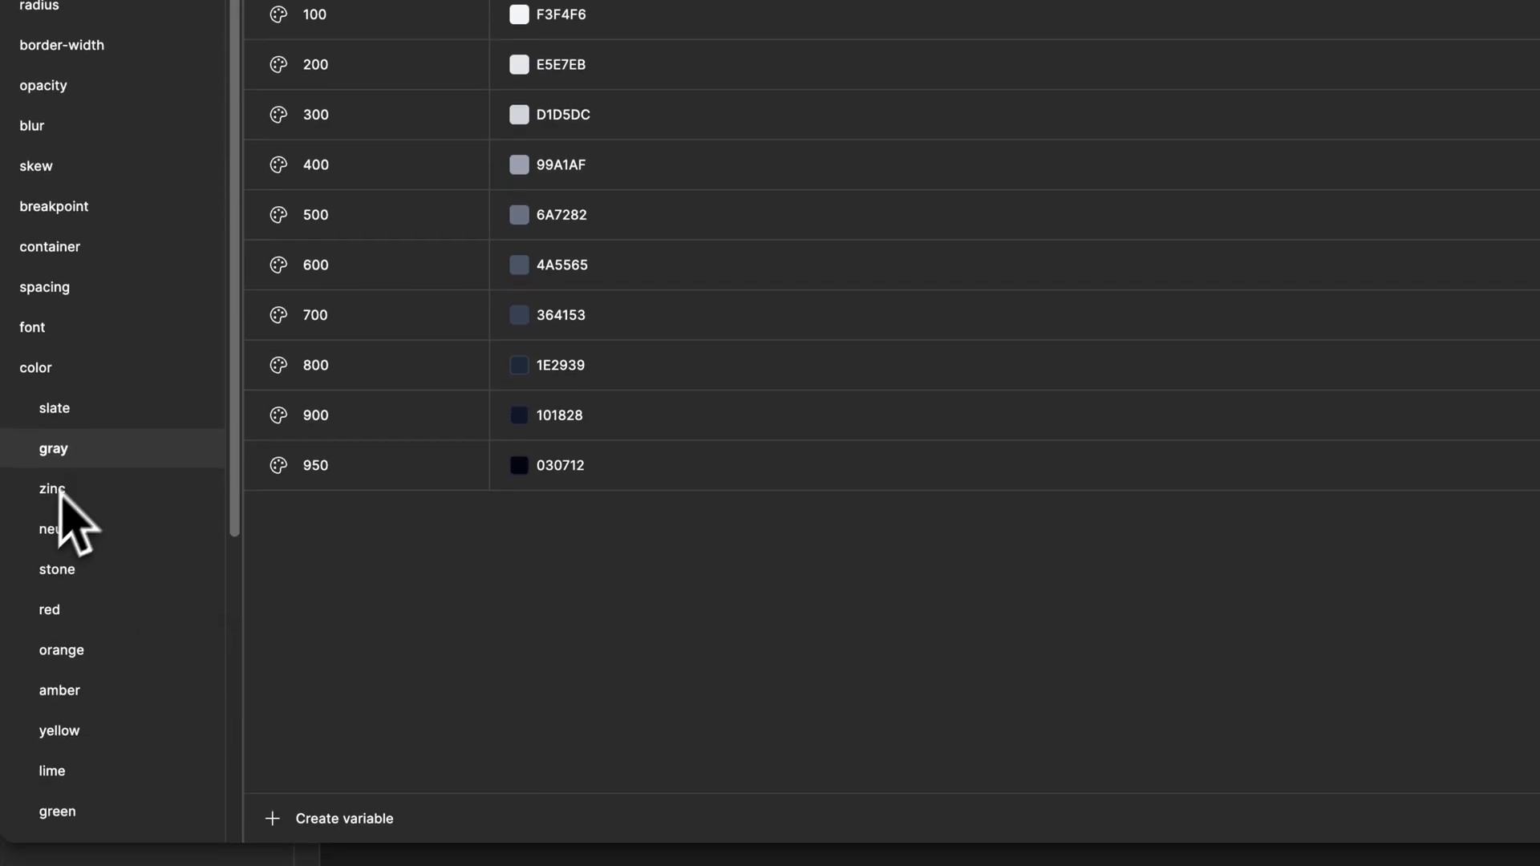
{"action": "left_click", "coordinate": [88, 426]}
{"action": "left_click", "coordinate": [120, 361]}
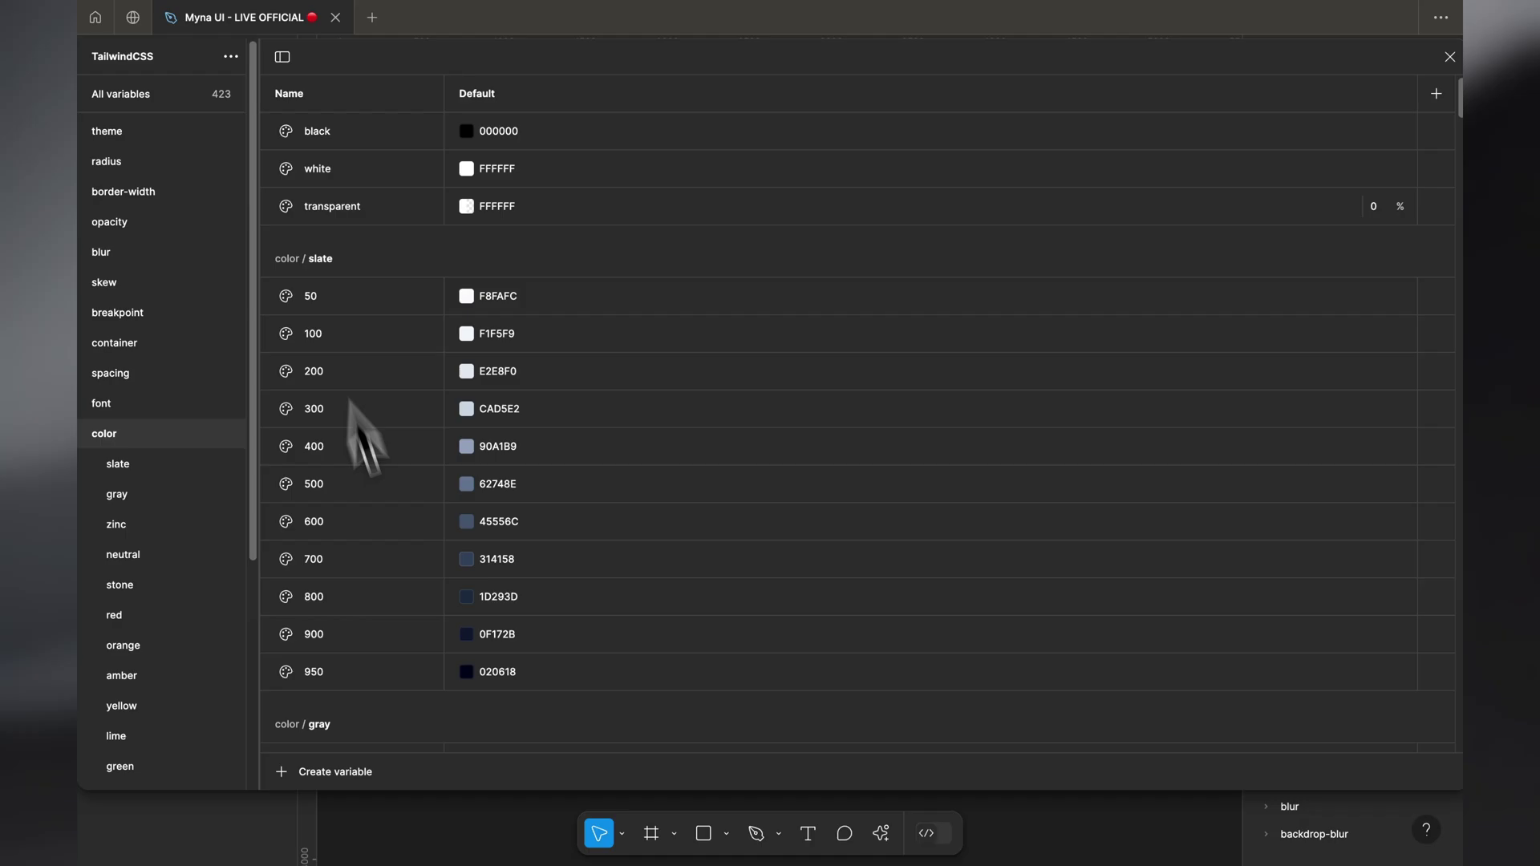
- Scroll the colour table, then view spacing, theme and the radius values from none 0 to full 9999
{"action": "scroll", "coordinate": [289, 353], "scroll_direction": "down", "scroll_amount": 2}
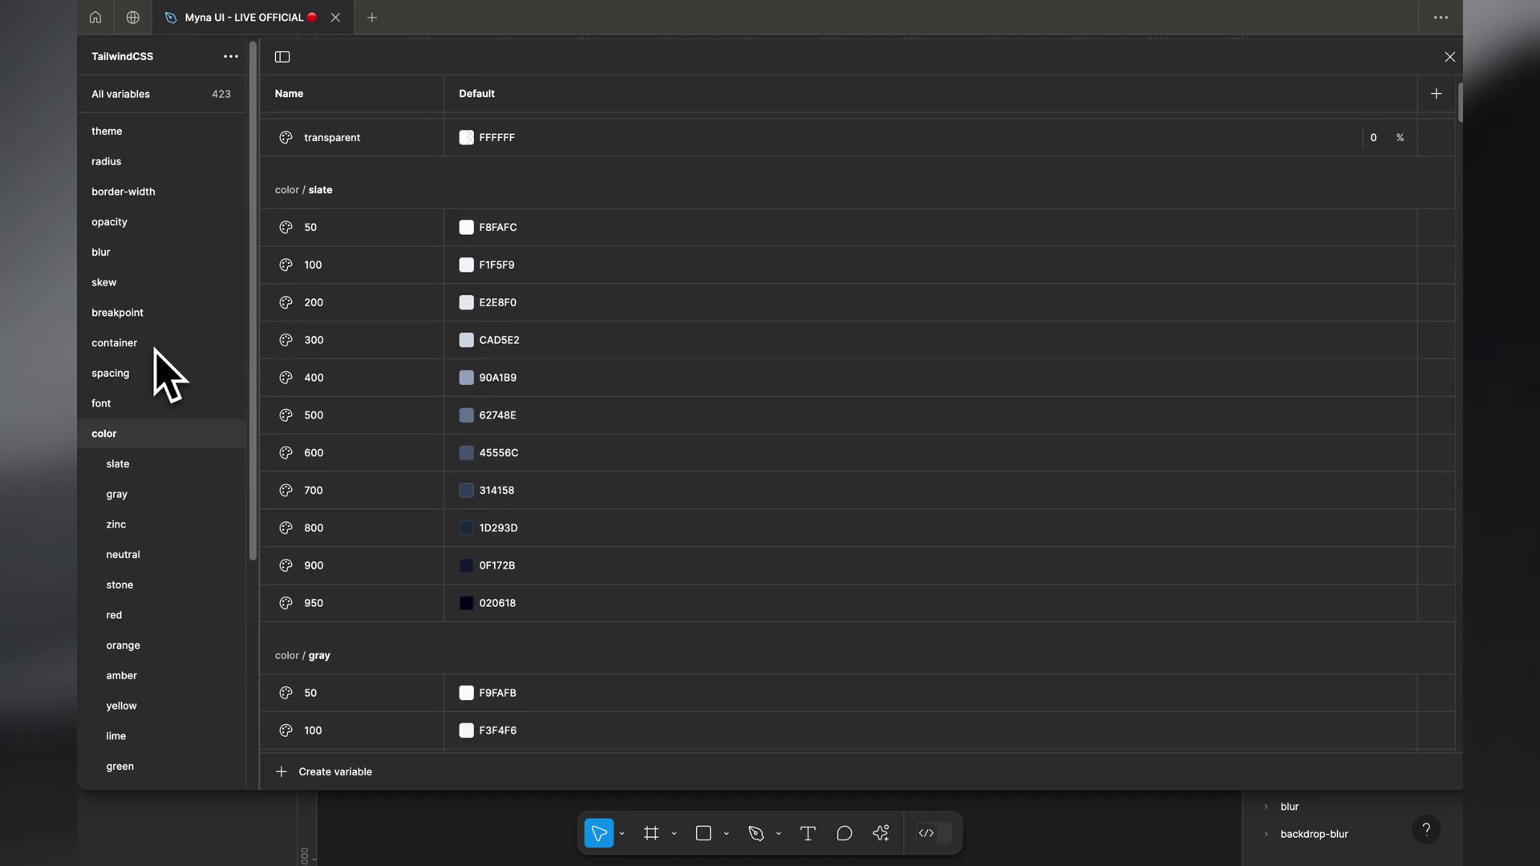
{"action": "left_click", "coordinate": [153, 372]}
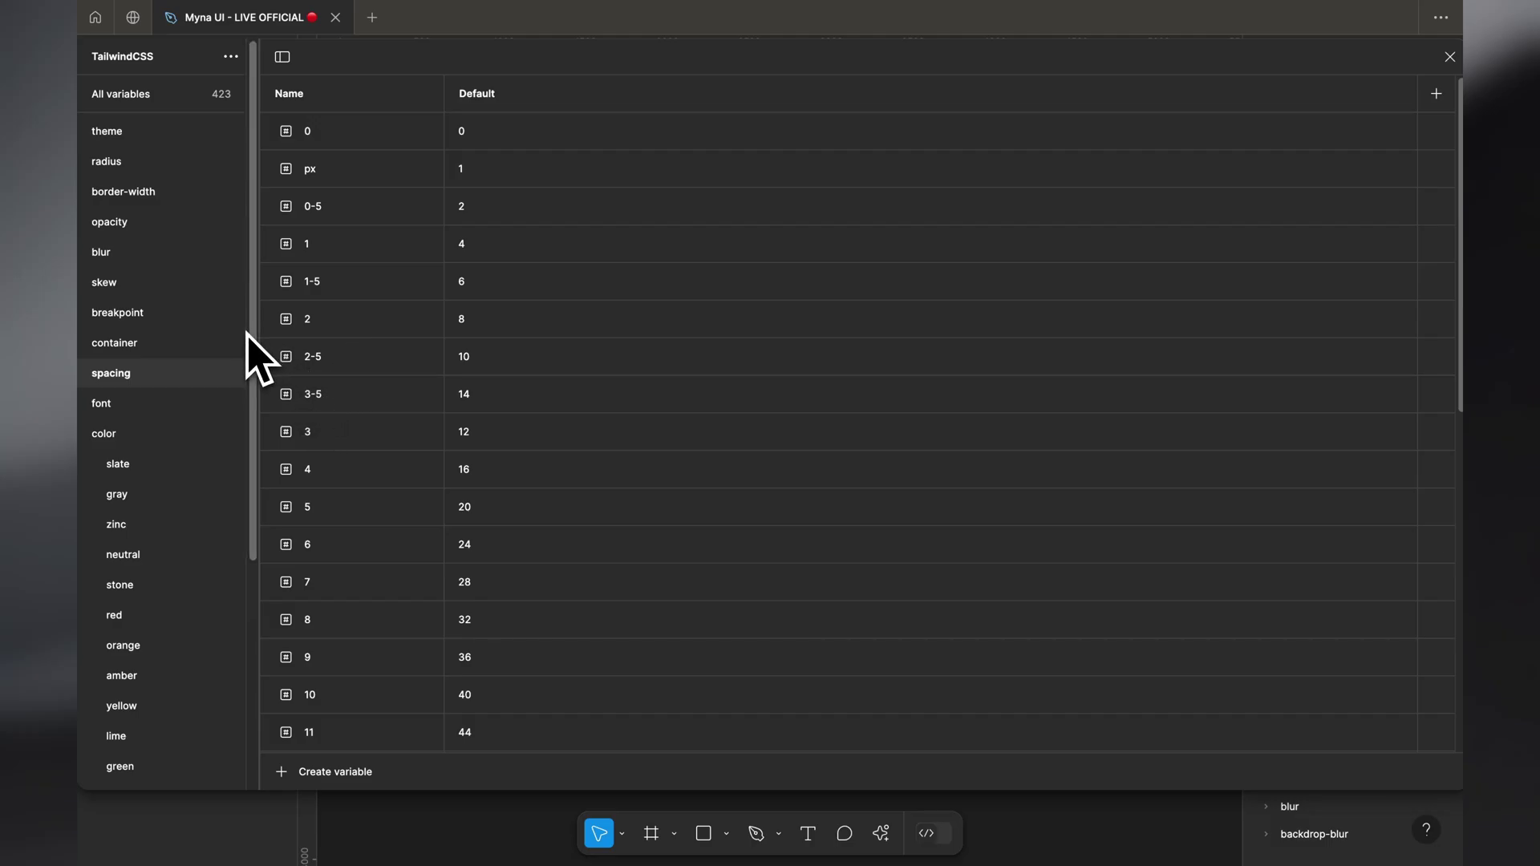
{"action": "left_click", "coordinate": [133, 131]}
{"action": "left_click", "coordinate": [144, 161]}
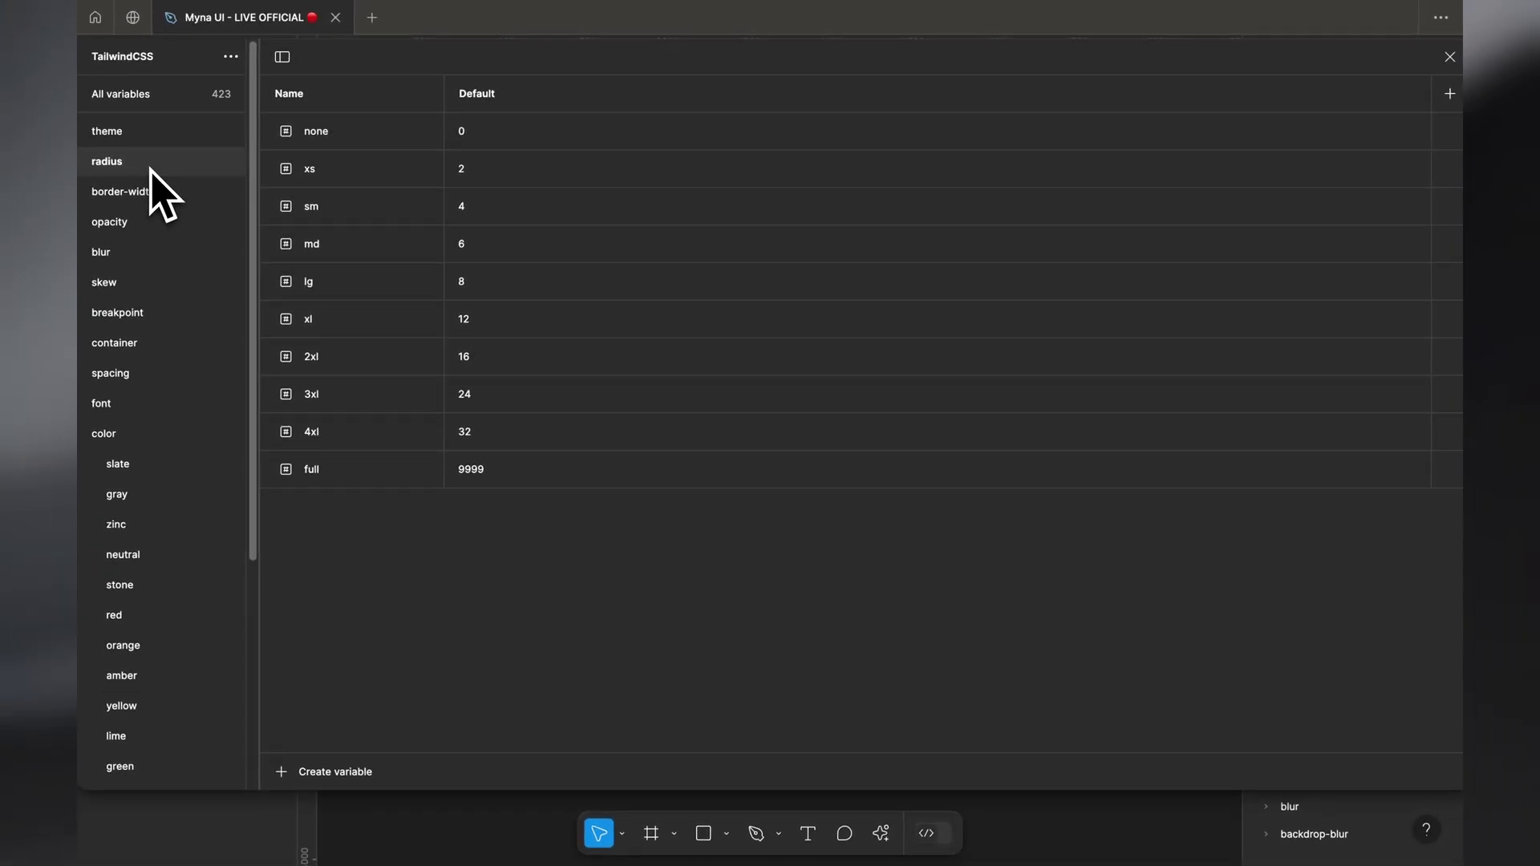
- Close the variables window and move the canvas to the Border Radius, Box Shadow and Blur samples
{"action": "left_click", "coordinate": [1450, 56]}
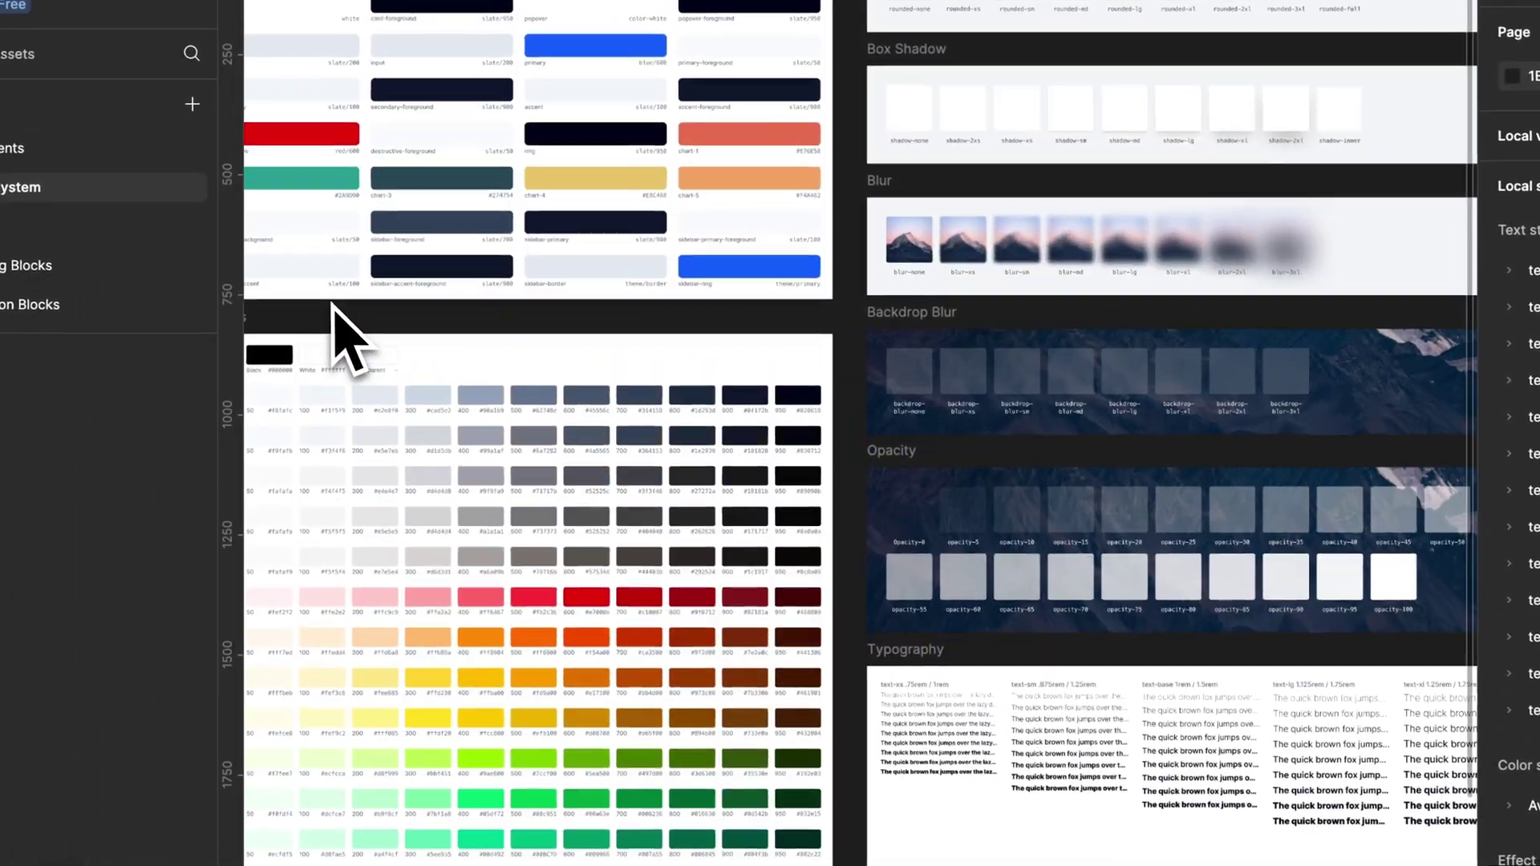
{"action": "scroll", "coordinate": [335, 309], "scroll_direction": "up", "scroll_amount": 3}
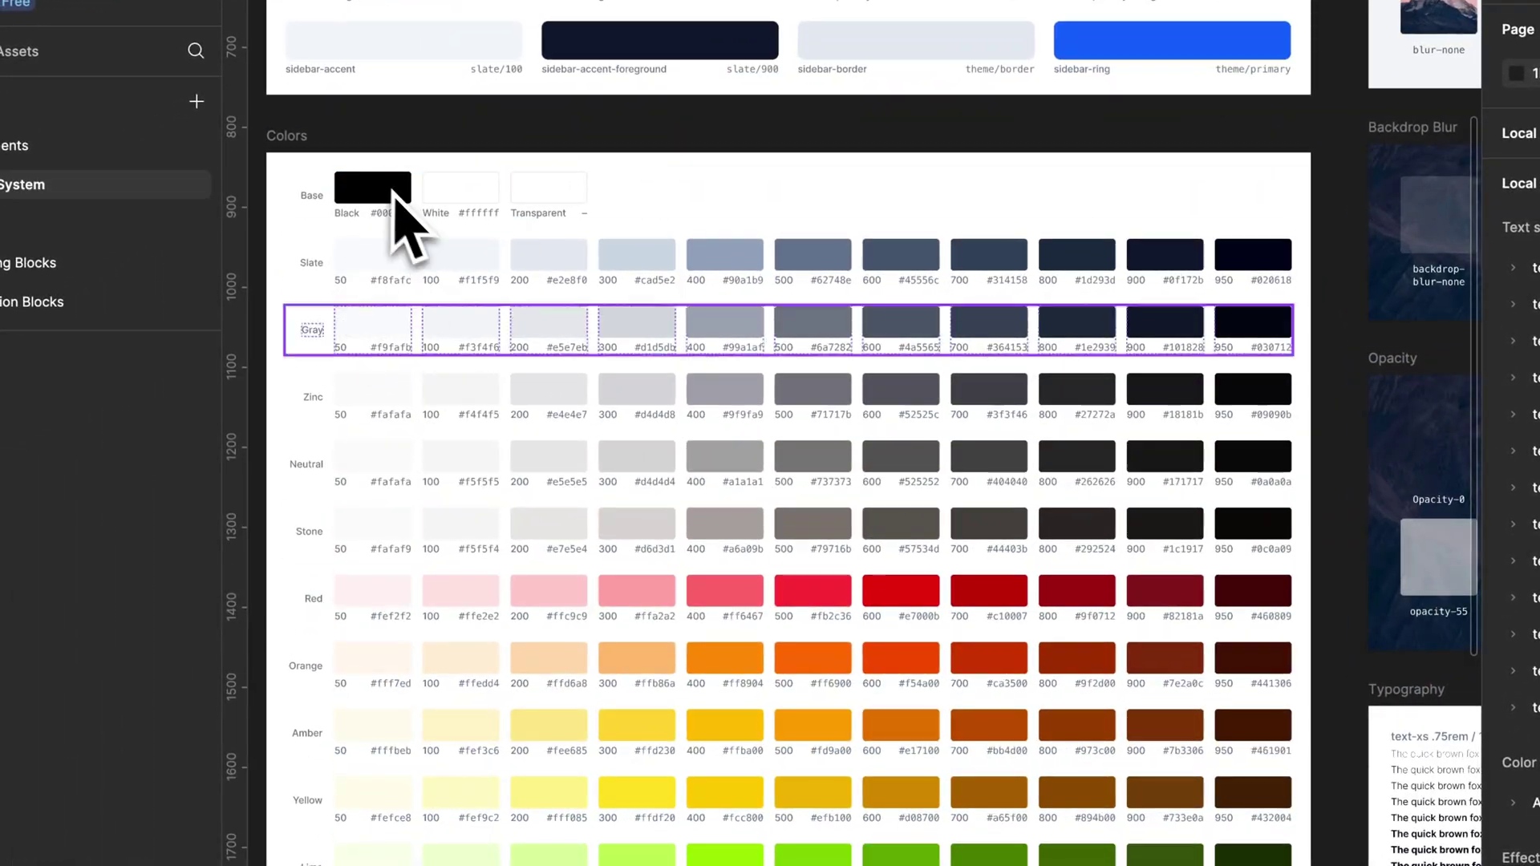
{"action": "scroll", "coordinate": [492, 687], "scroll_direction": "down", "scroll_amount": 5}
{"action": "scroll", "coordinate": [481, 690], "scroll_direction": "right", "scroll_amount": 5}
{"action": "scroll", "coordinate": [480, 688], "scroll_direction": "up", "scroll_amount": 3}
{"action": "scroll", "coordinate": [479, 688], "scroll_direction": "right", "scroll_amount": 2}
{"action": "scroll", "coordinate": [498, 483], "scroll_direction": "up", "scroll_amount": 5}
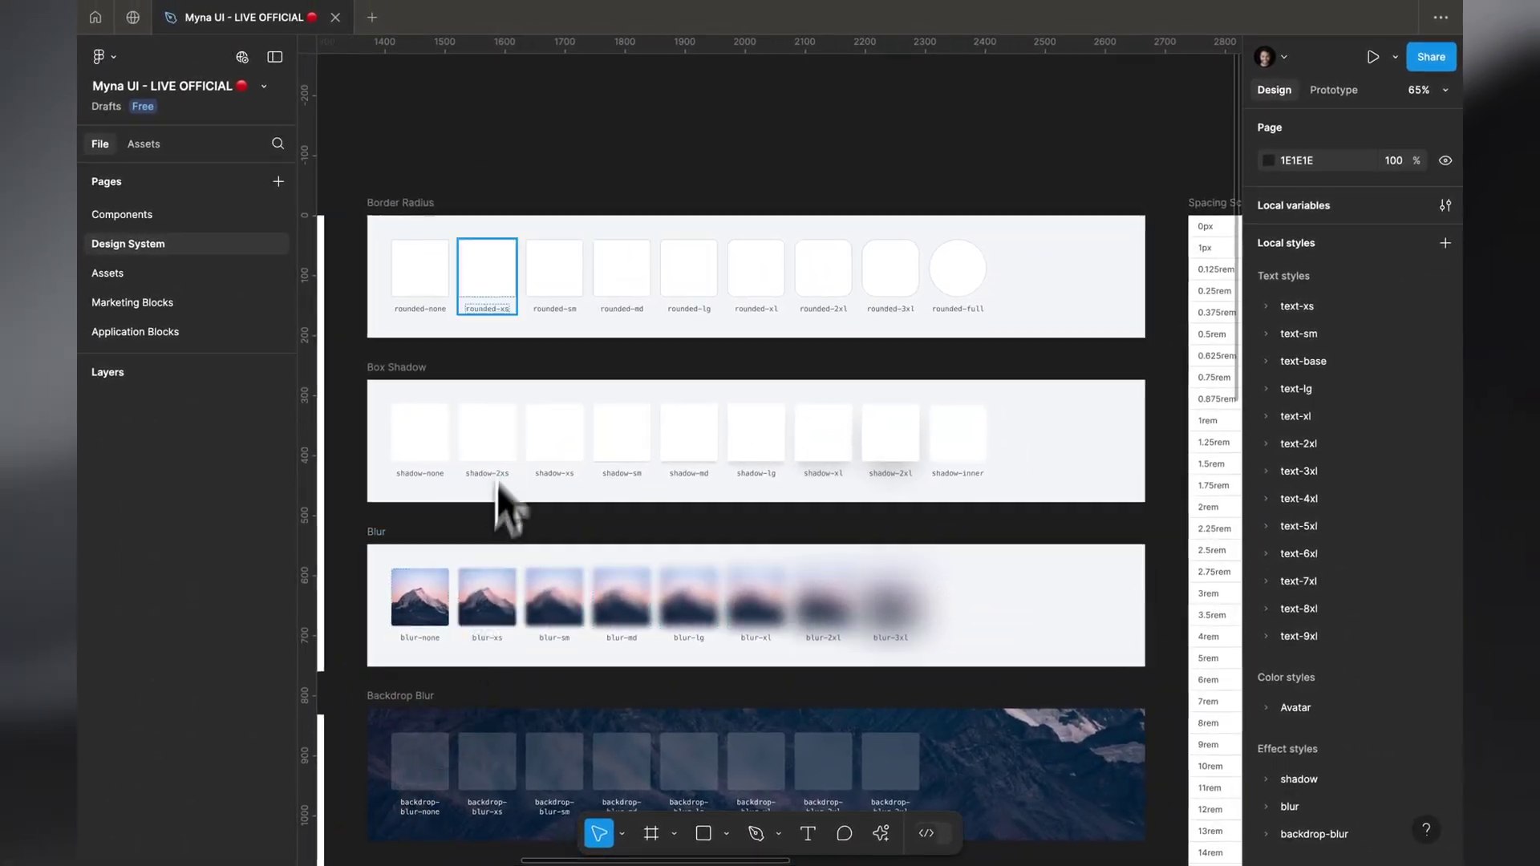
{"action": "scroll", "coordinate": [956, 316], "scroll_direction": "down", "scroll_amount": 3}
{"action": "scroll", "coordinate": [963, 316], "scroll_direction": "up", "scroll_amount": 3}
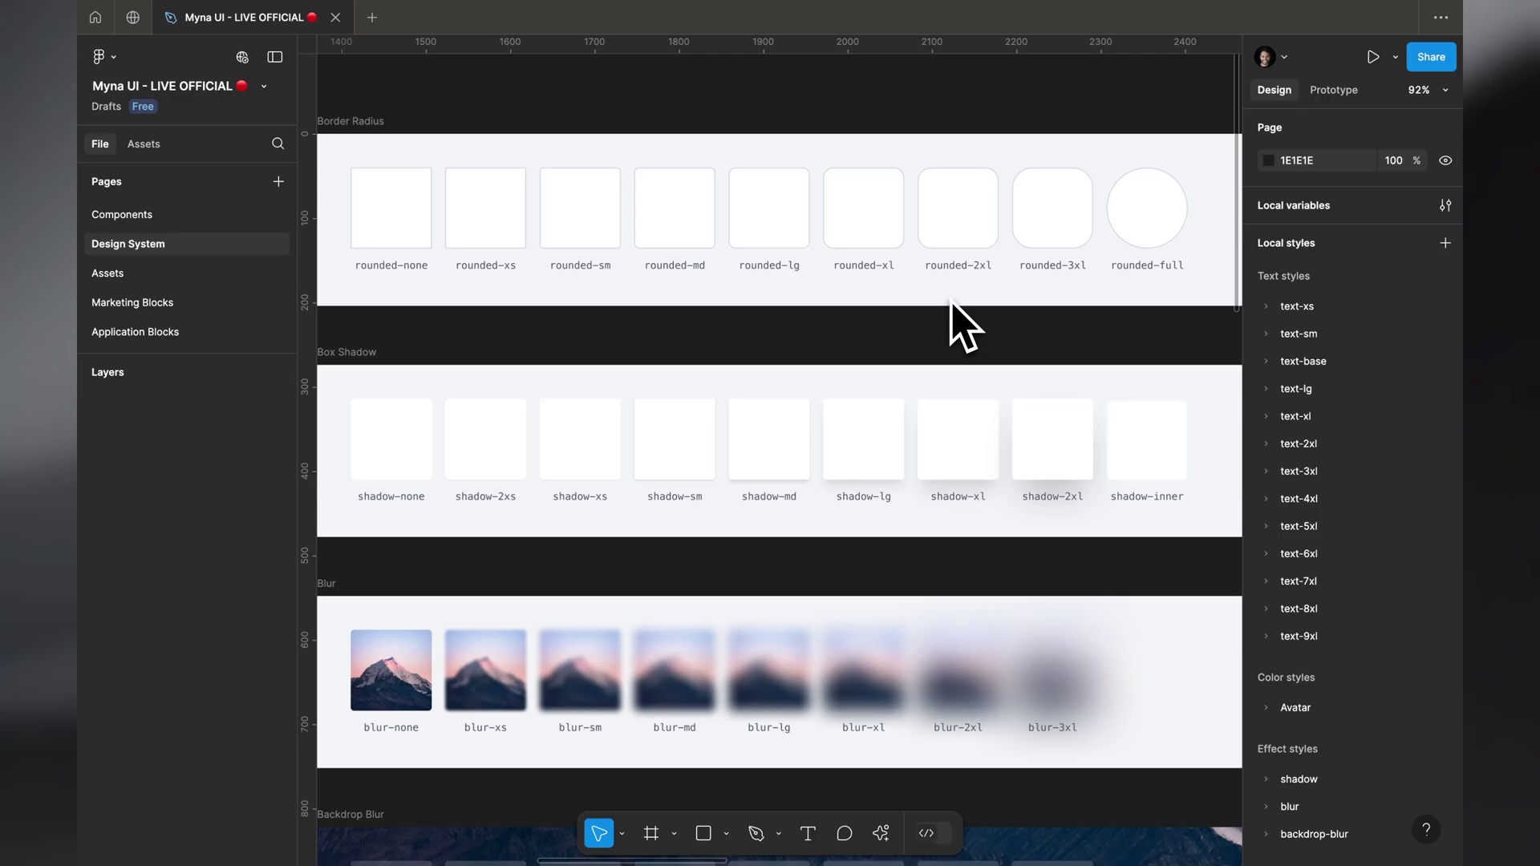
{"action": "scroll", "coordinate": [955, 316], "scroll_direction": "down", "scroll_amount": 1}
{"action": "scroll", "coordinate": [952, 302], "scroll_direction": "up", "scroll_amount": 5}
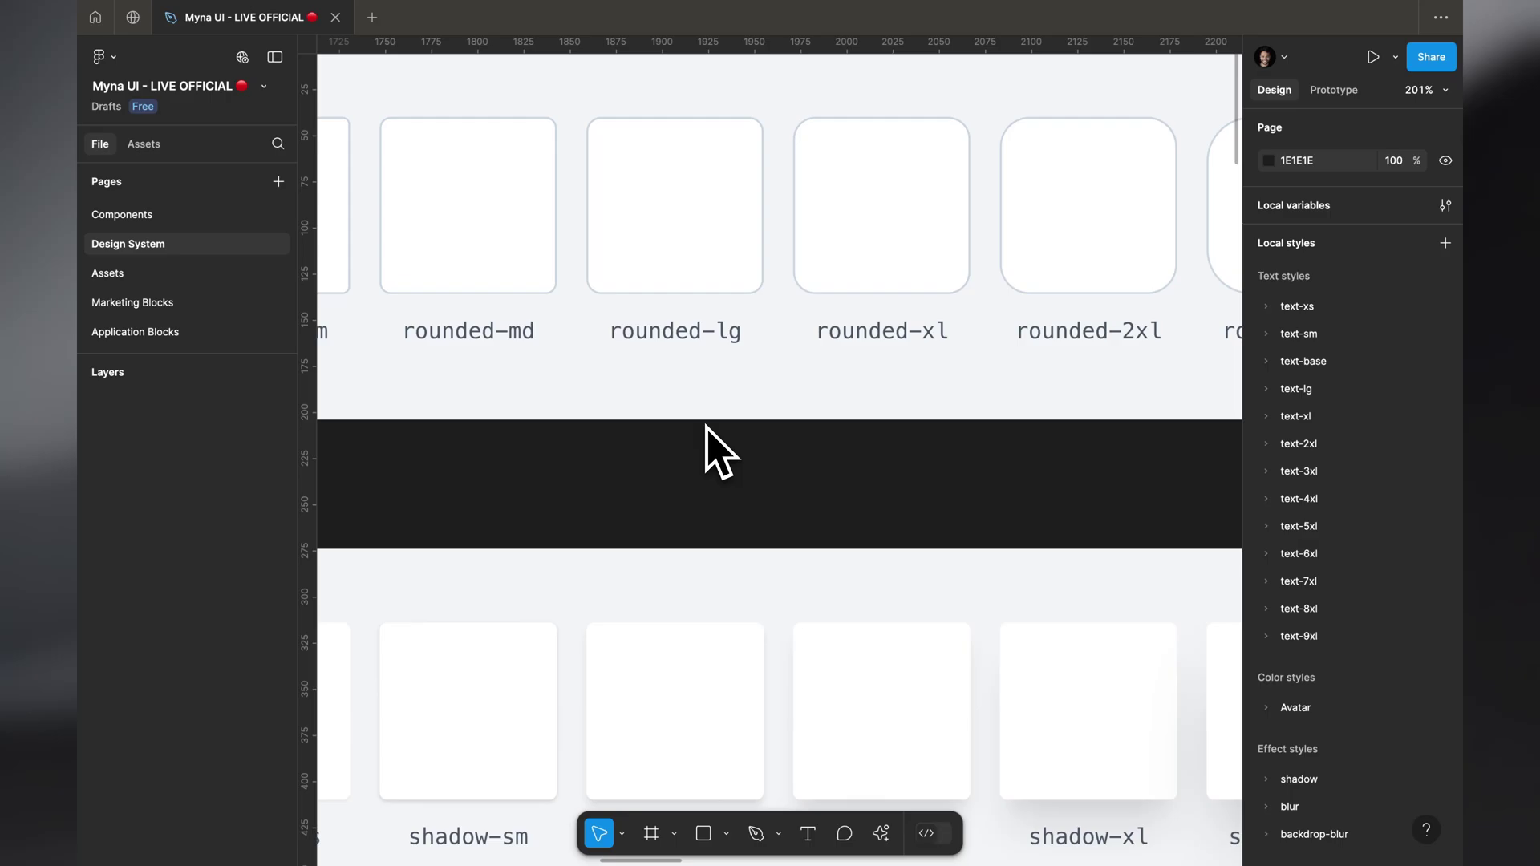
{"action": "scroll", "coordinate": [691, 469], "scroll_direction": "down", "scroll_amount": 5}
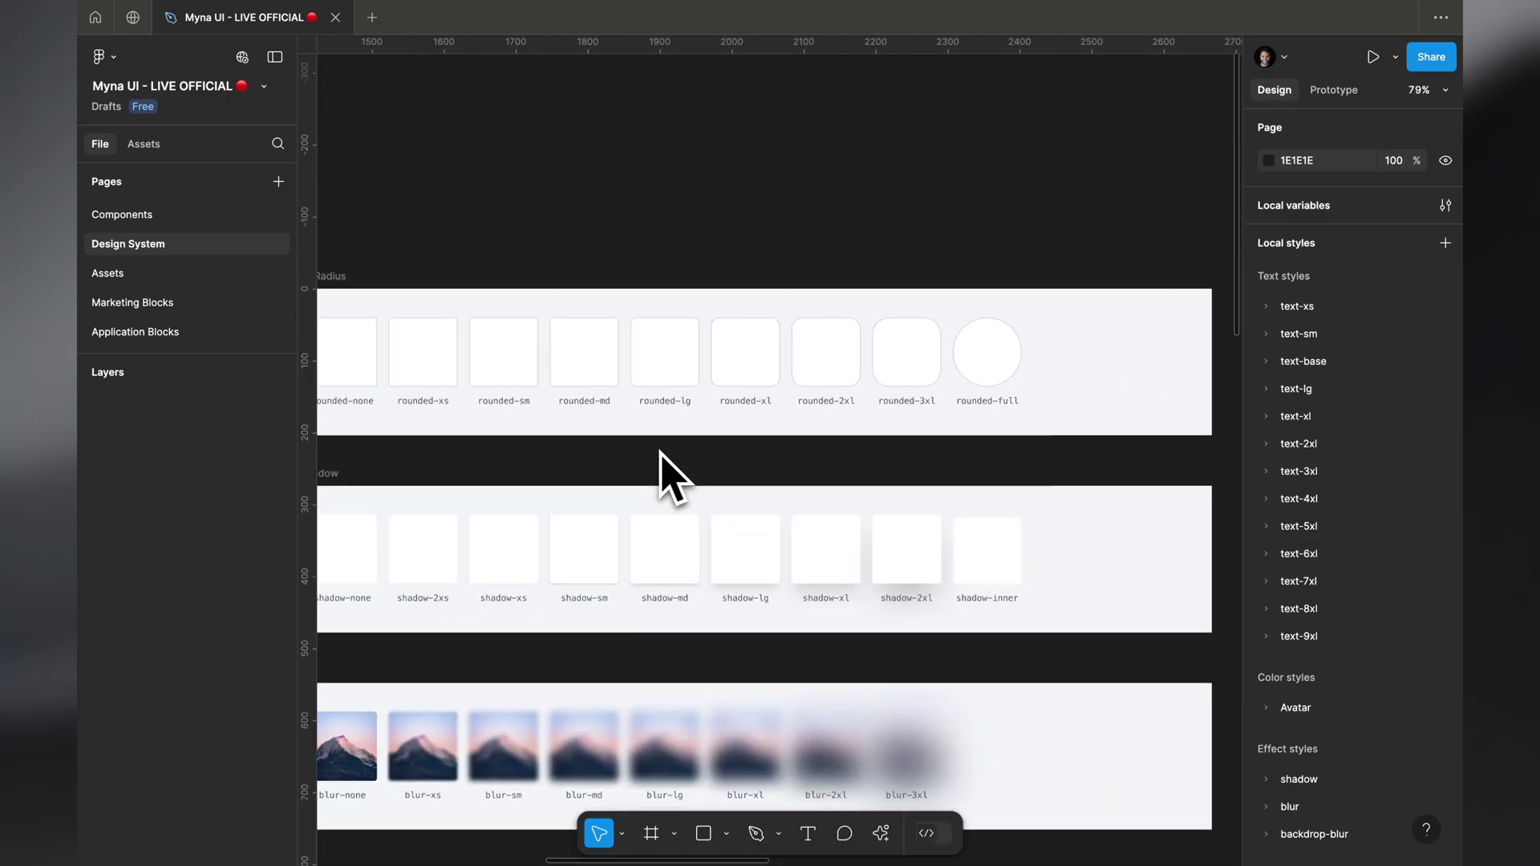
{"action": "scroll", "coordinate": [664, 457], "scroll_direction": "down", "scroll_amount": 3}
- Hide the UI and scroll past Backdrop Blur and Opacity to the Typography samples
{"action": "key", "text": "ctrl+backslash"}
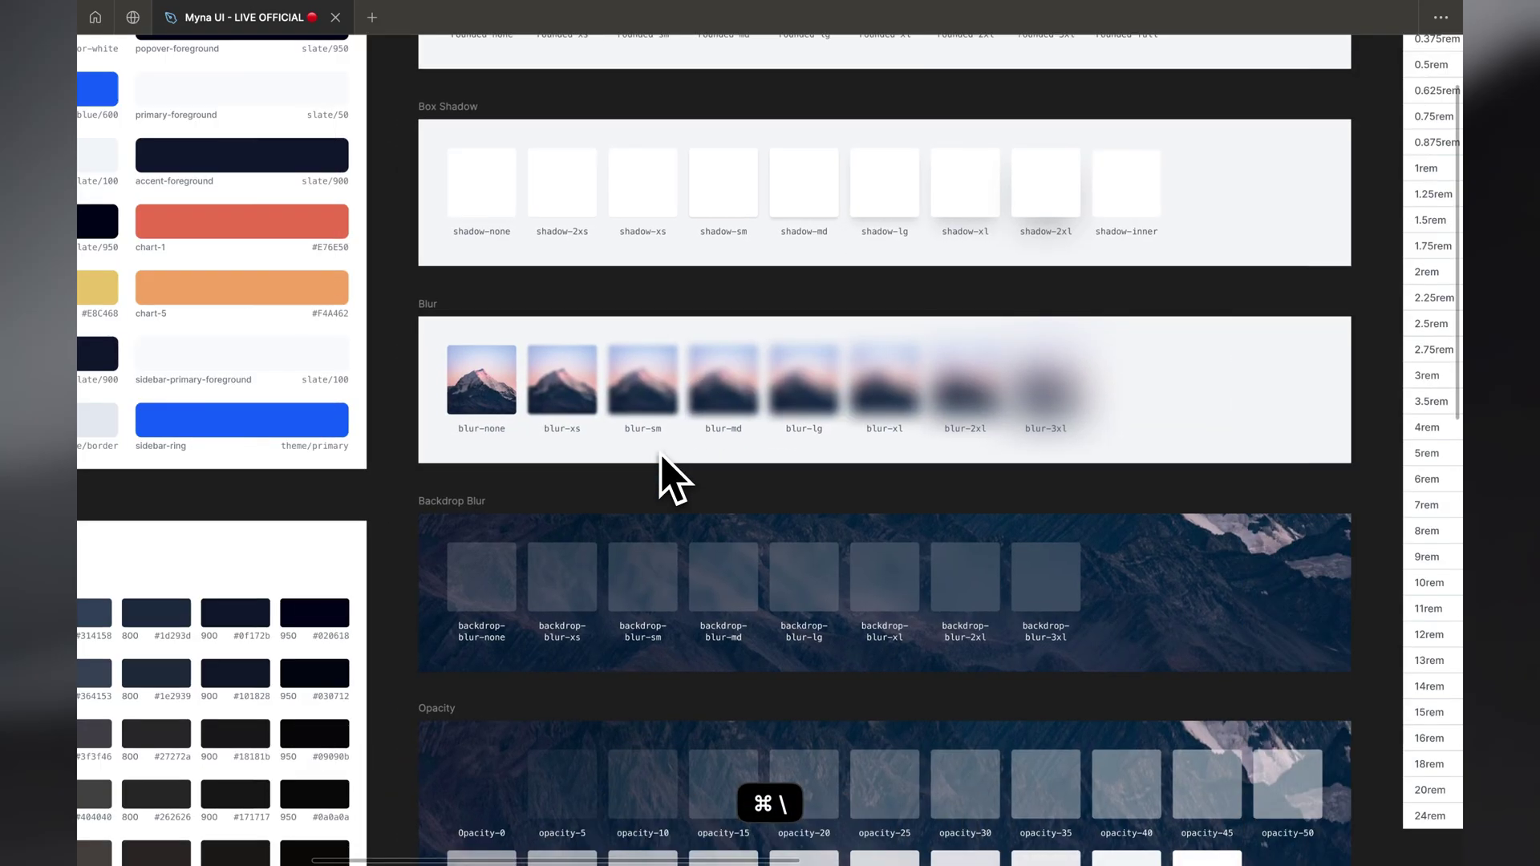
{"action": "scroll", "coordinate": [680, 371], "scroll_direction": "up", "scroll_amount": 5}
{"action": "scroll", "coordinate": [887, 275], "scroll_direction": "down", "scroll_amount": 3}
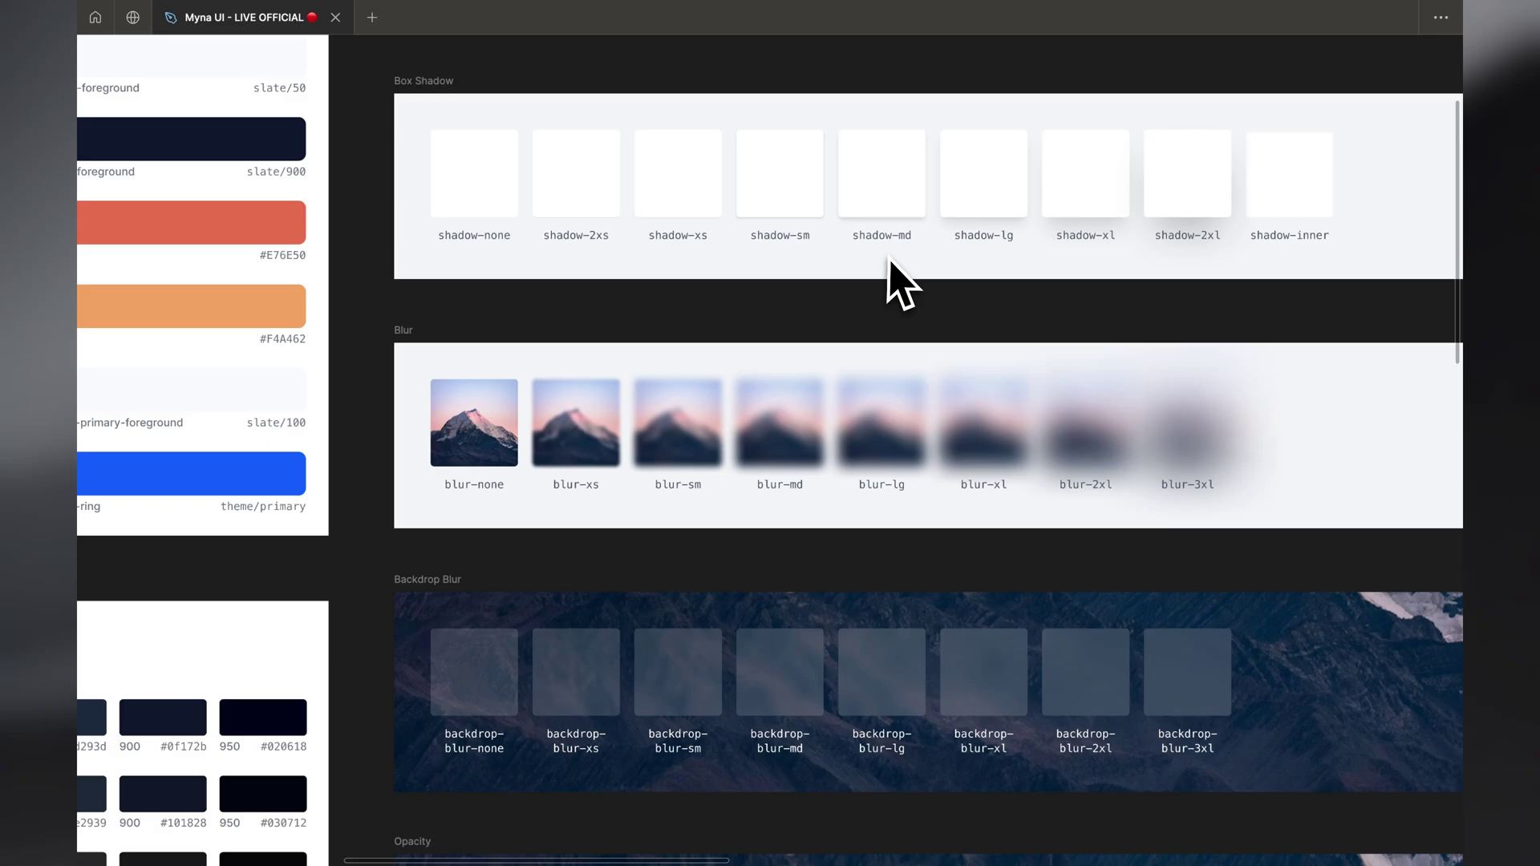
{"action": "scroll", "coordinate": [887, 275], "scroll_direction": "down", "scroll_amount": 3}
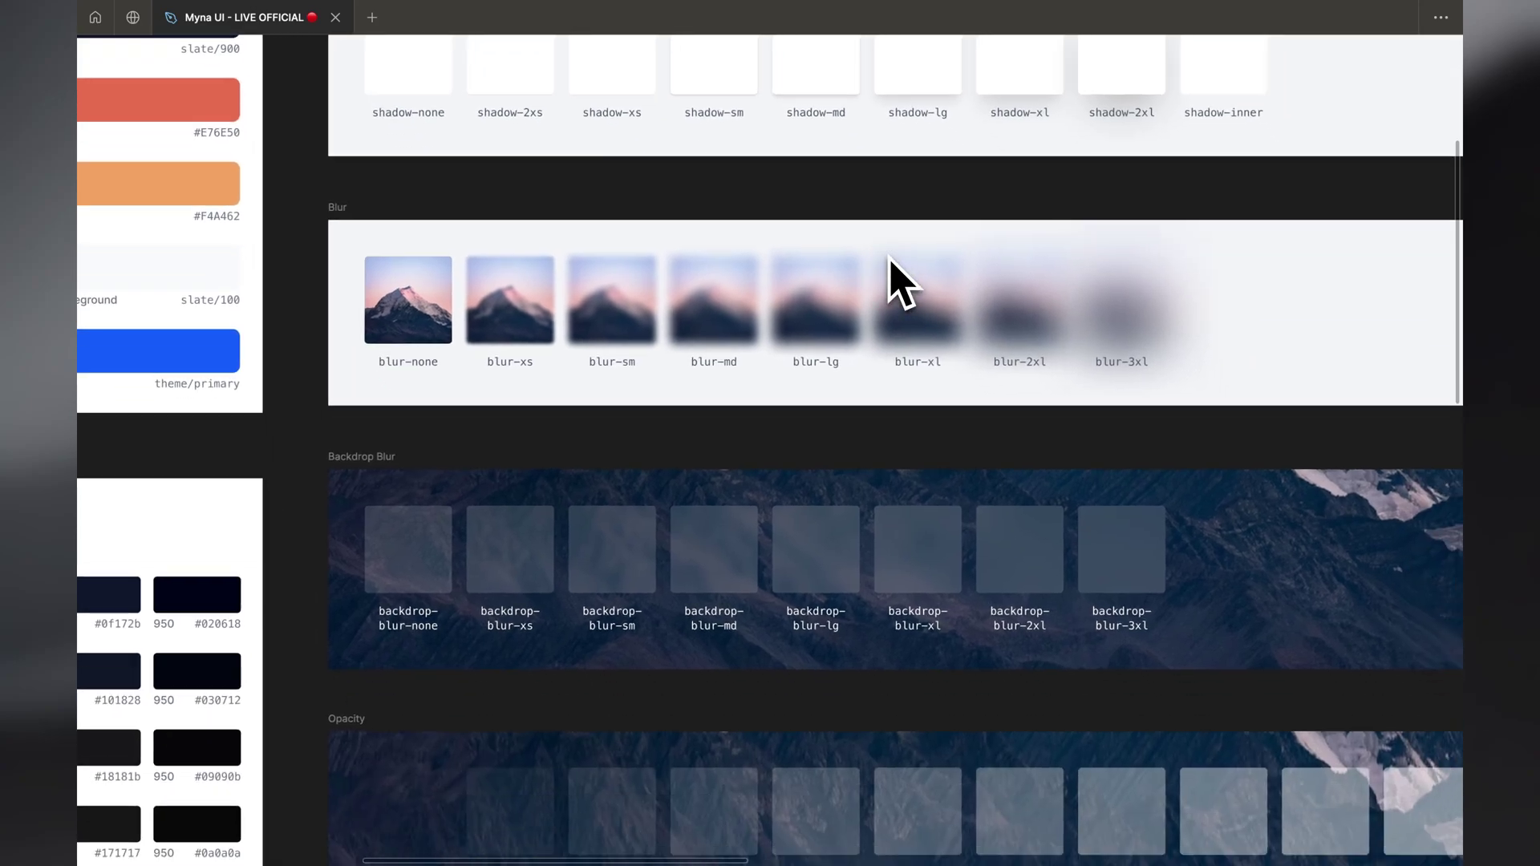
{"action": "scroll", "coordinate": [577, 361], "scroll_direction": "down", "scroll_amount": 4}
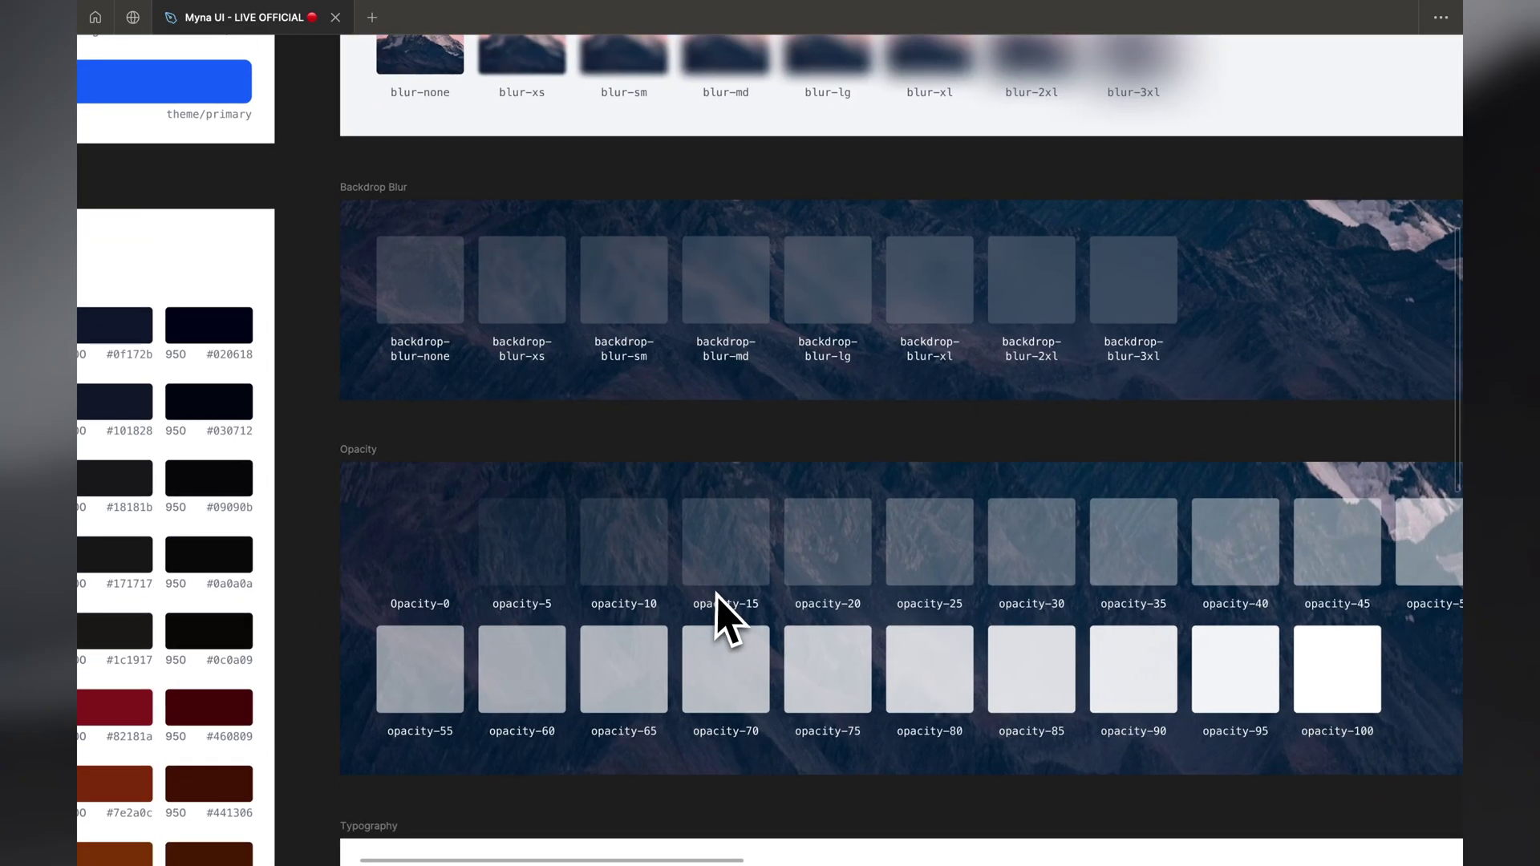
{"action": "scroll", "coordinate": [928, 378], "scroll_direction": "down", "scroll_amount": 2}
{"action": "scroll", "coordinate": [539, 533], "scroll_direction": "down", "scroll_amount": 3}
{"action": "scroll", "coordinate": [533, 526], "scroll_direction": "down", "scroll_amount": 3}
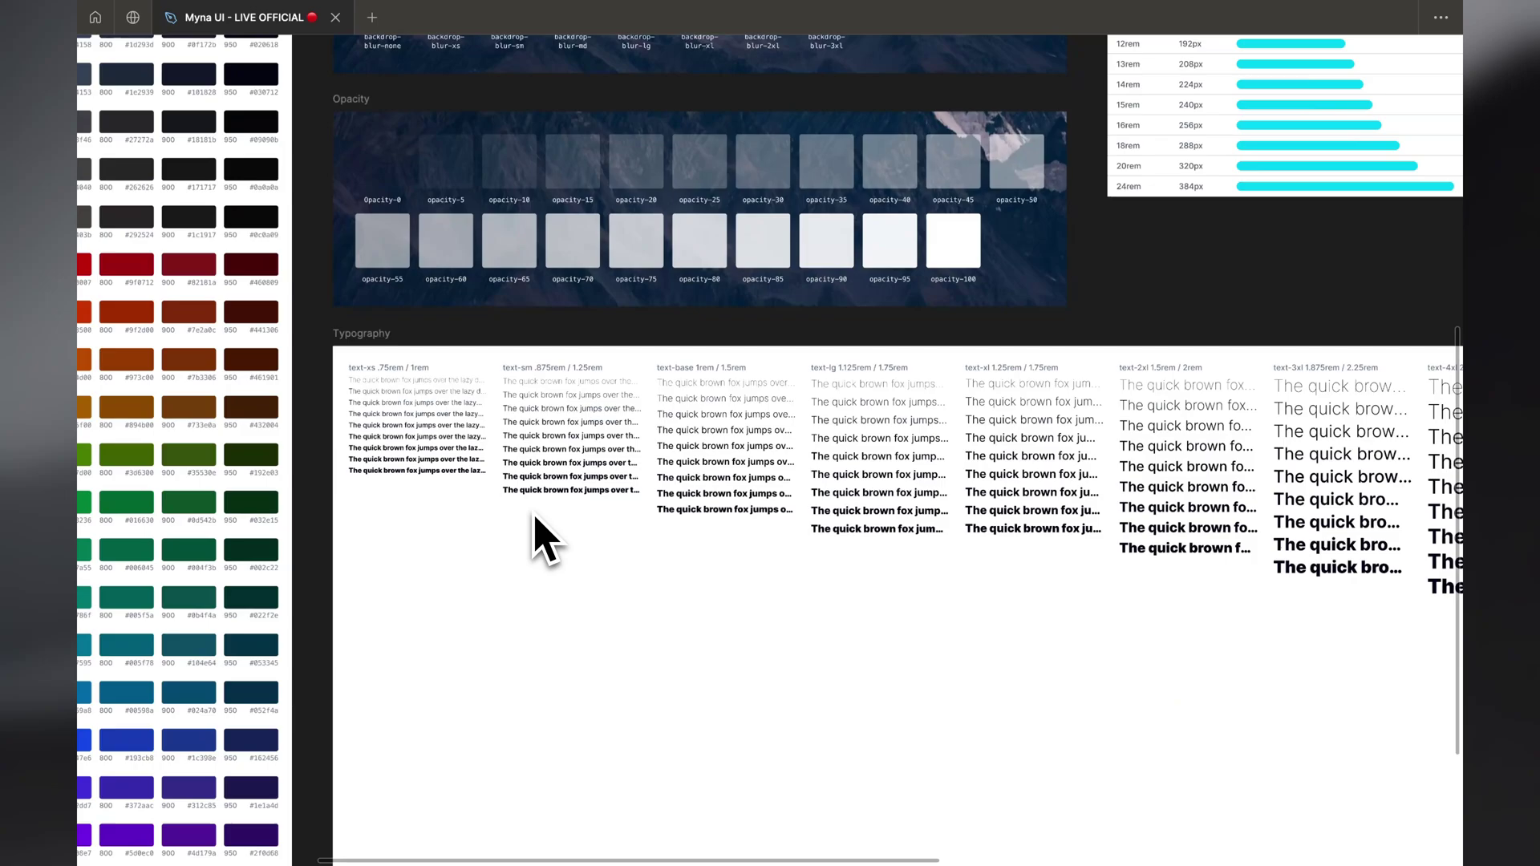
{"action": "scroll", "coordinate": [533, 526], "scroll_direction": "right", "scroll_amount": 2}
{"action": "scroll", "coordinate": [533, 526], "scroll_direction": "up", "scroll_amount": 5}
{"action": "scroll", "coordinate": [535, 517], "scroll_direction": "down", "scroll_amount": 5}
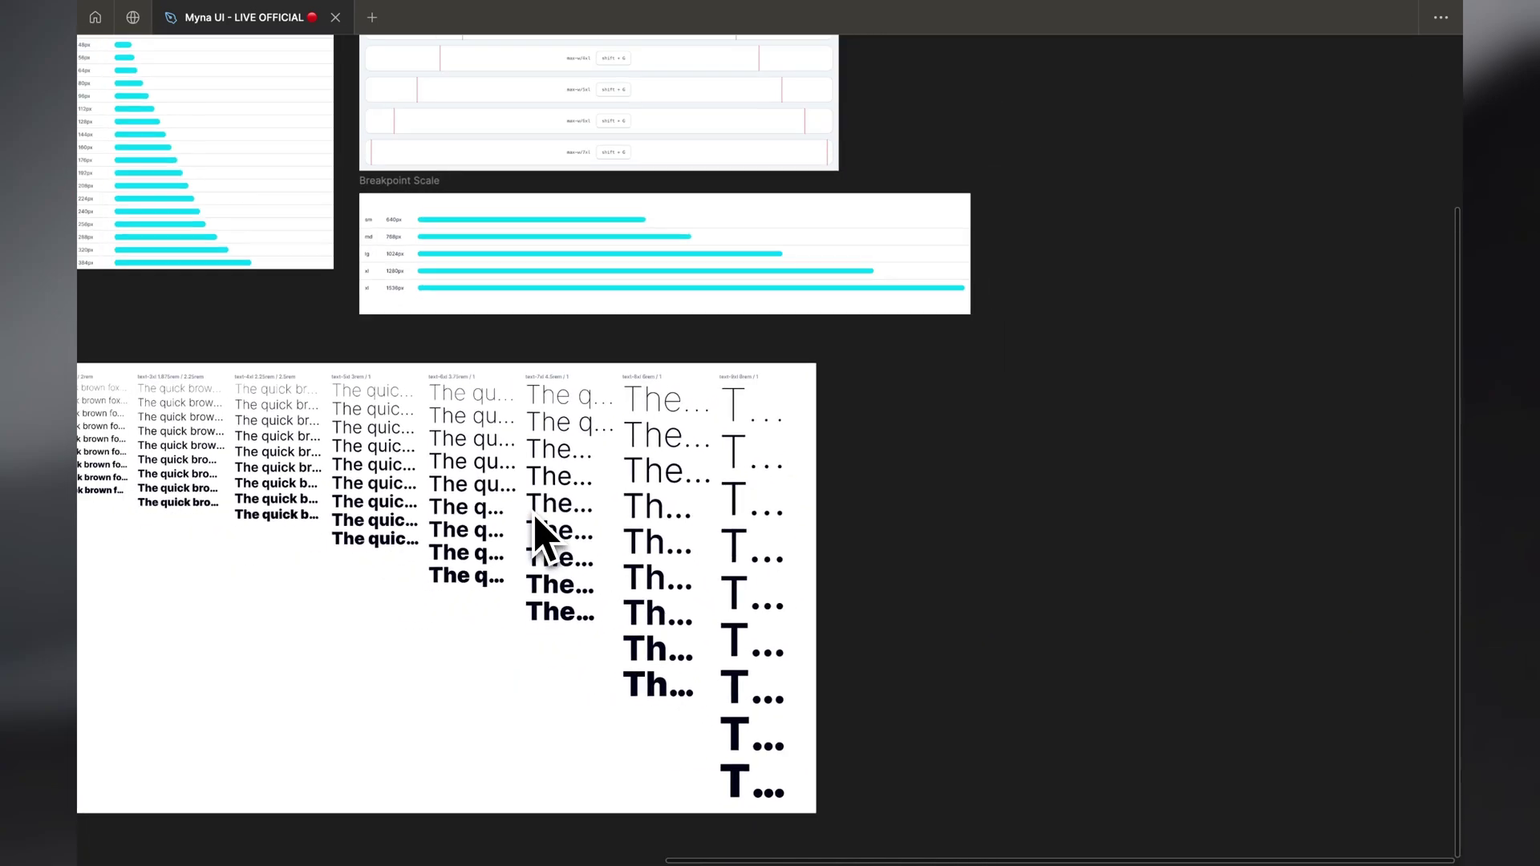
{"action": "scroll", "coordinate": [535, 518], "scroll_direction": "up", "scroll_amount": 3}
- Restore the panels, expand text-xs, and open then close the thin style's Edit text style dialog
{"action": "key", "text": "super+backslash"}
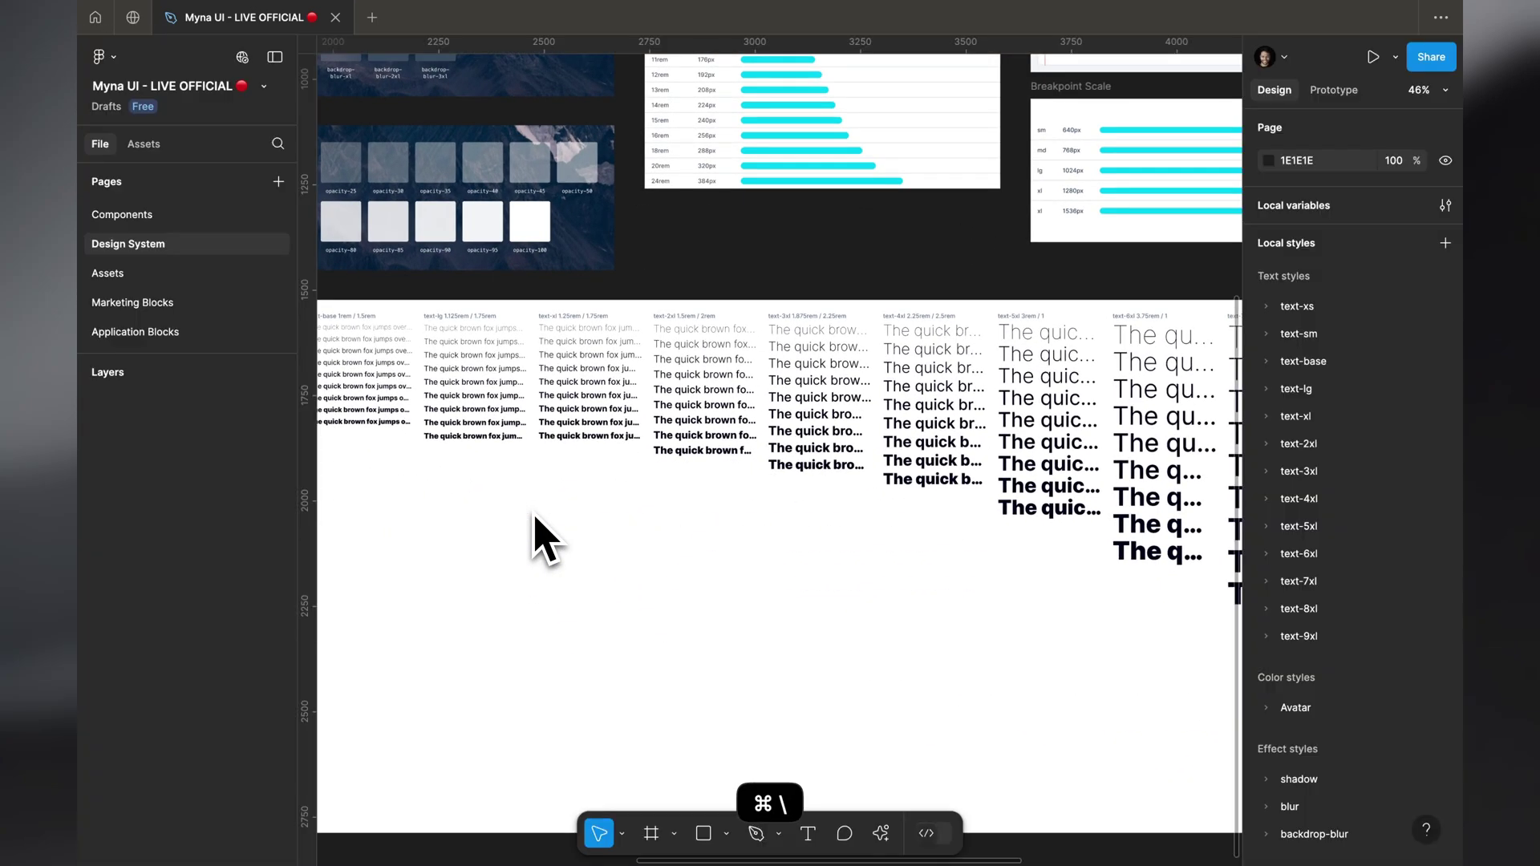
{"action": "left_click", "coordinate": [1278, 305]}
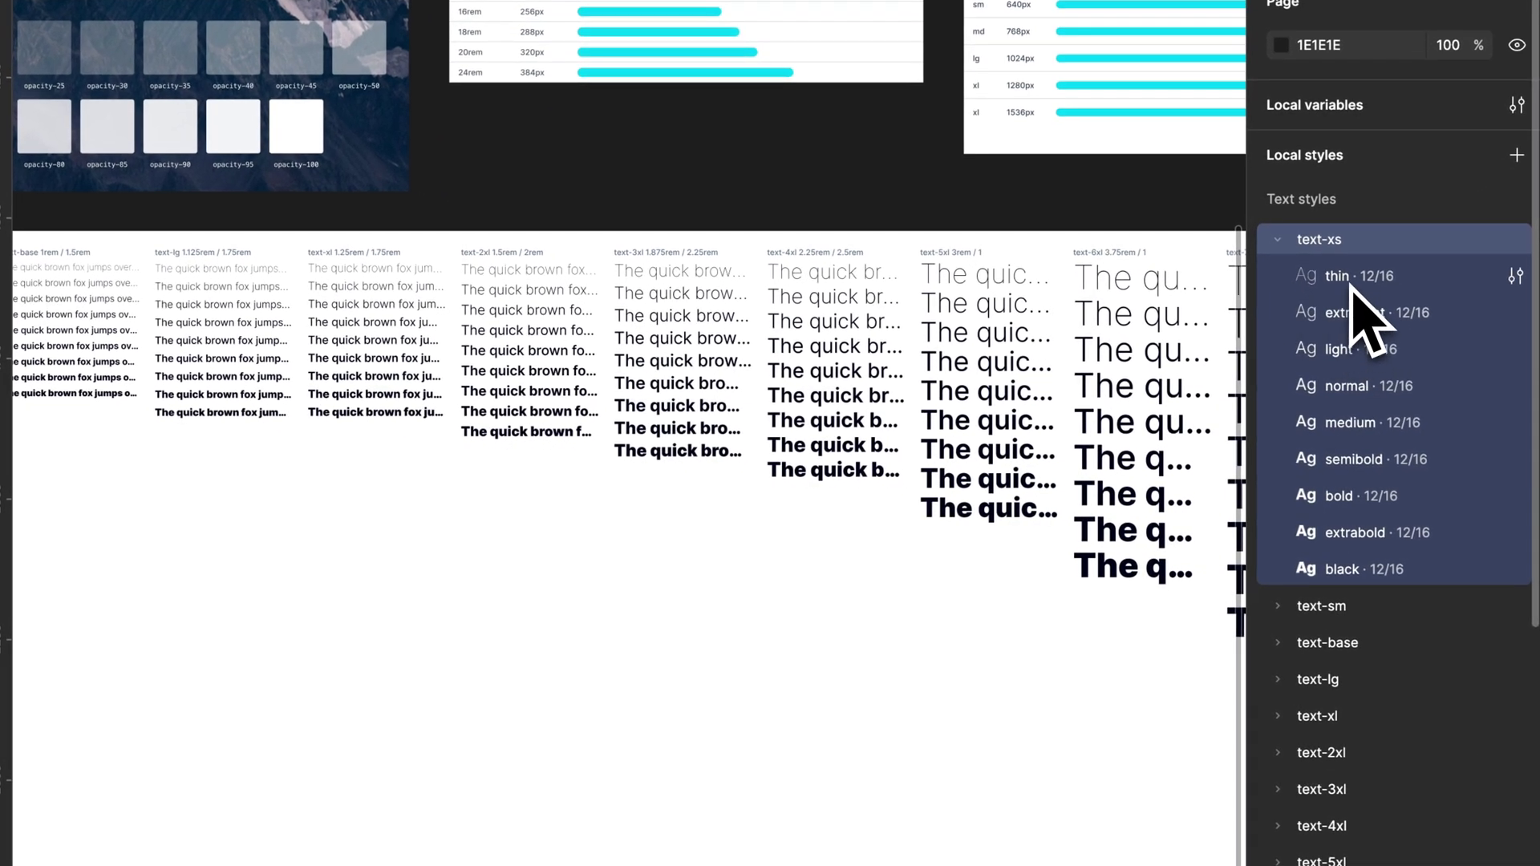
{"action": "left_click", "coordinate": [1370, 274]}
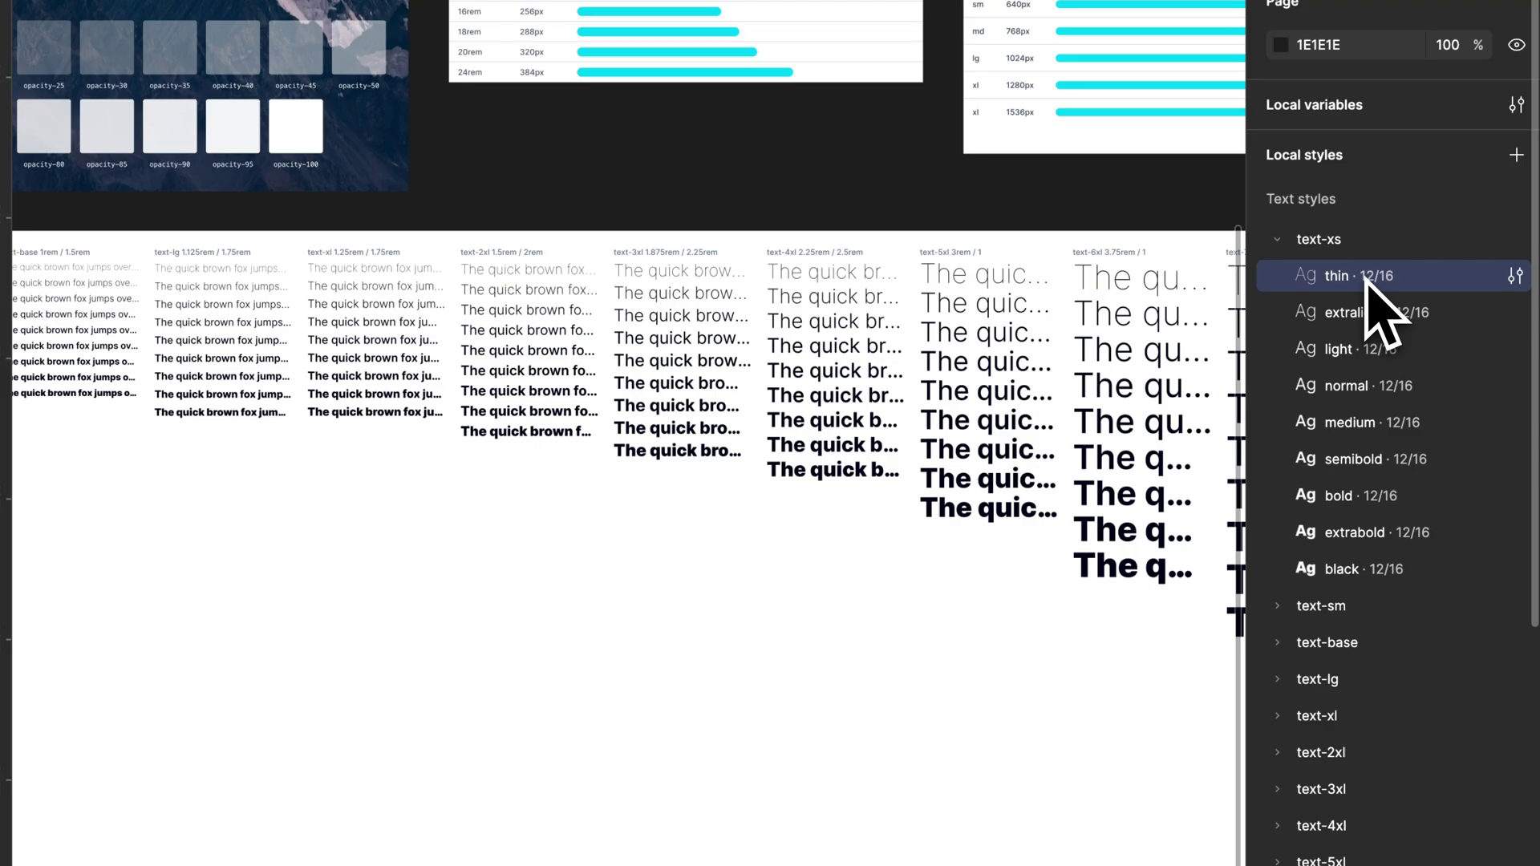
{"action": "left_click", "coordinate": [1515, 275]}
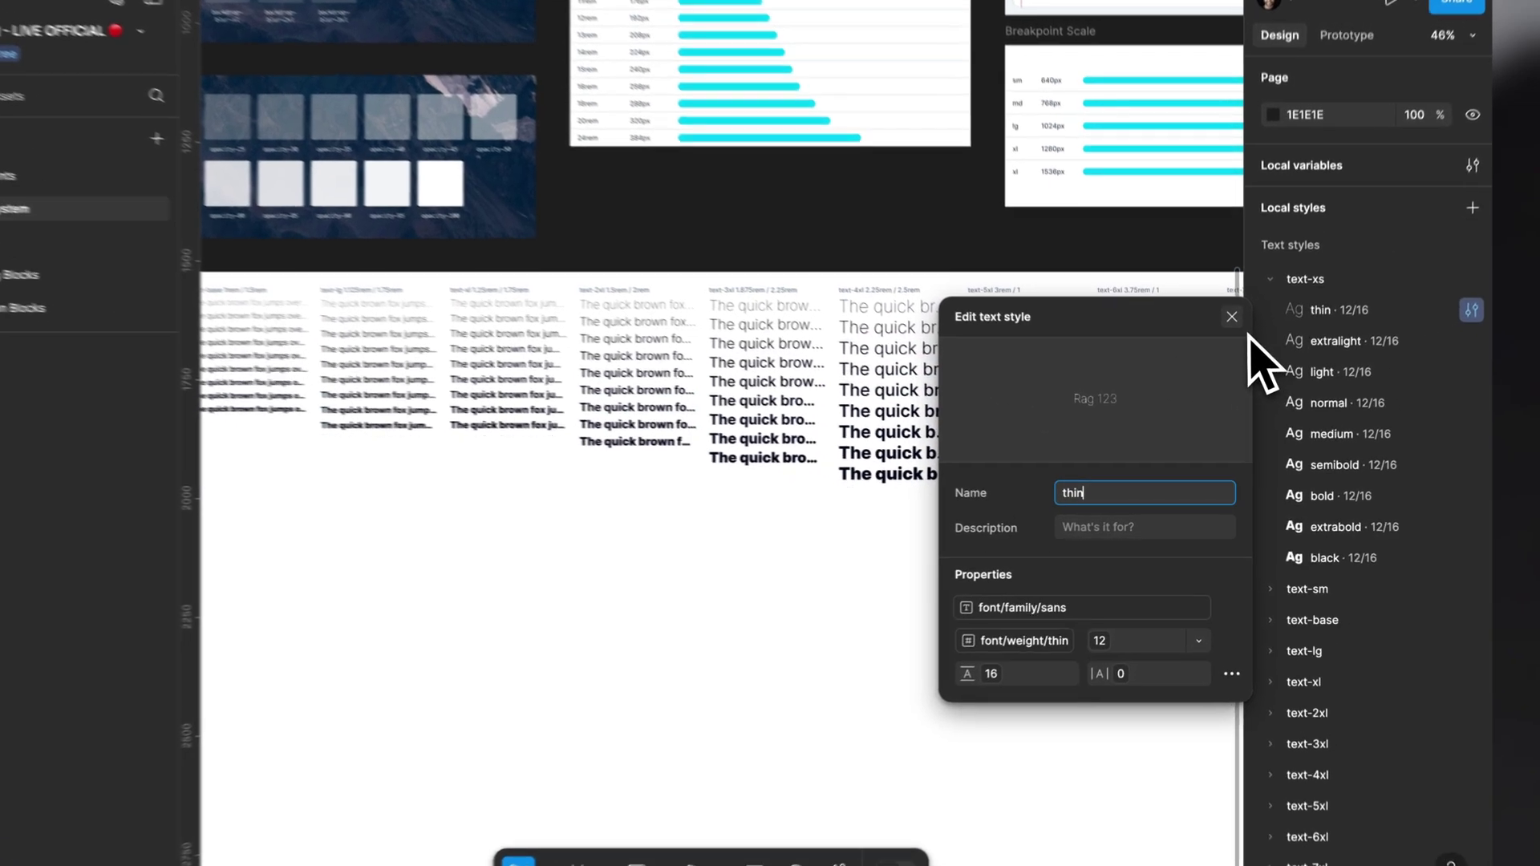
{"action": "left_click", "coordinate": [1264, 365]}
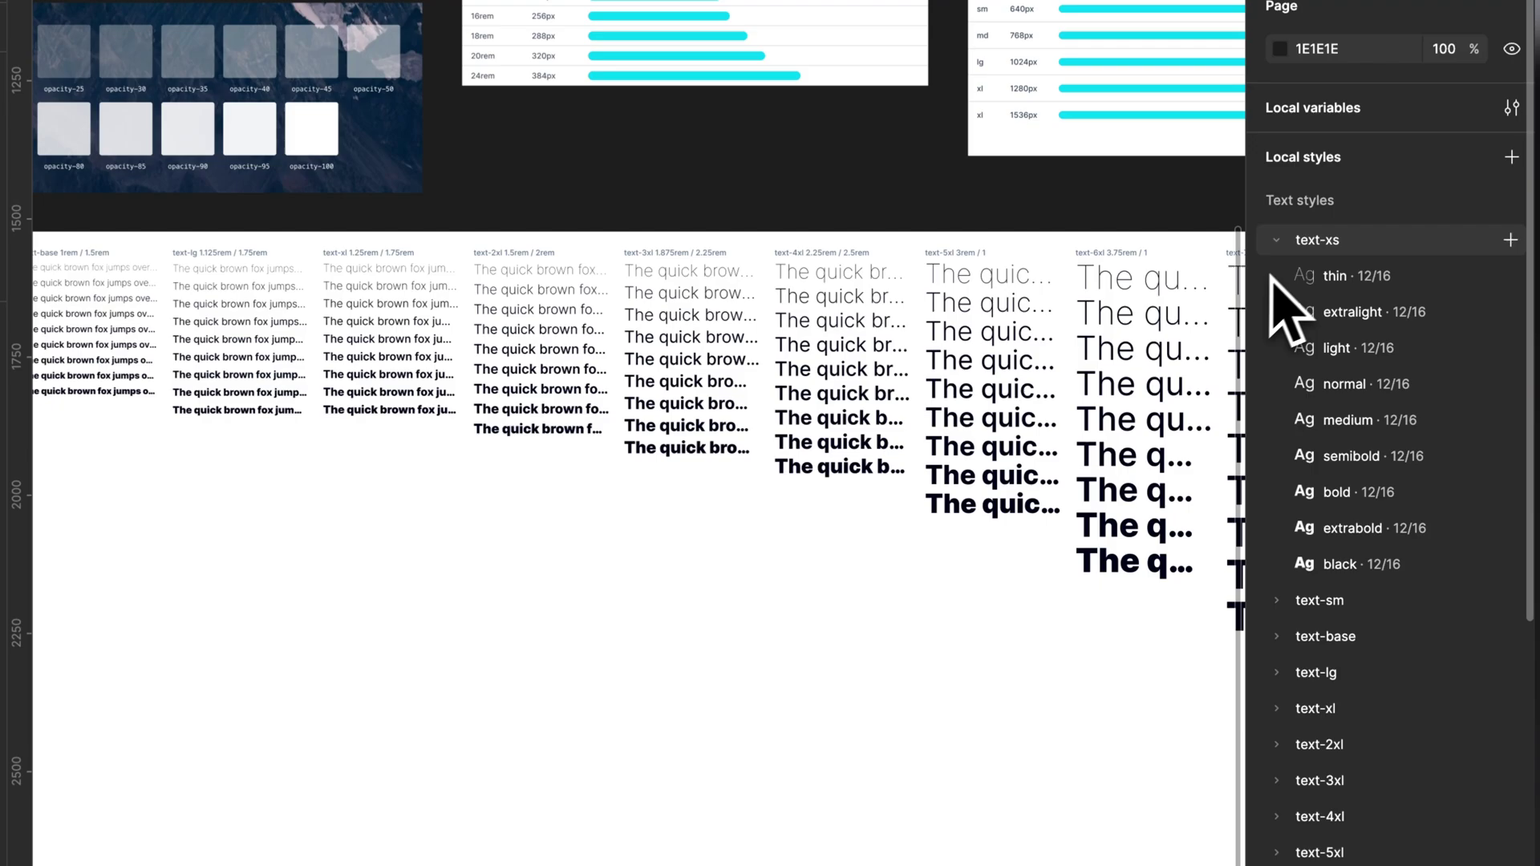
- Collapse text-xs, expand and collapse the Avatar colour styles, and scroll down to the max-width grid style
{"action": "left_click", "coordinate": [1271, 278]}
{"action": "scroll", "coordinate": [1315, 337], "scroll_direction": "down", "scroll_amount": 3}
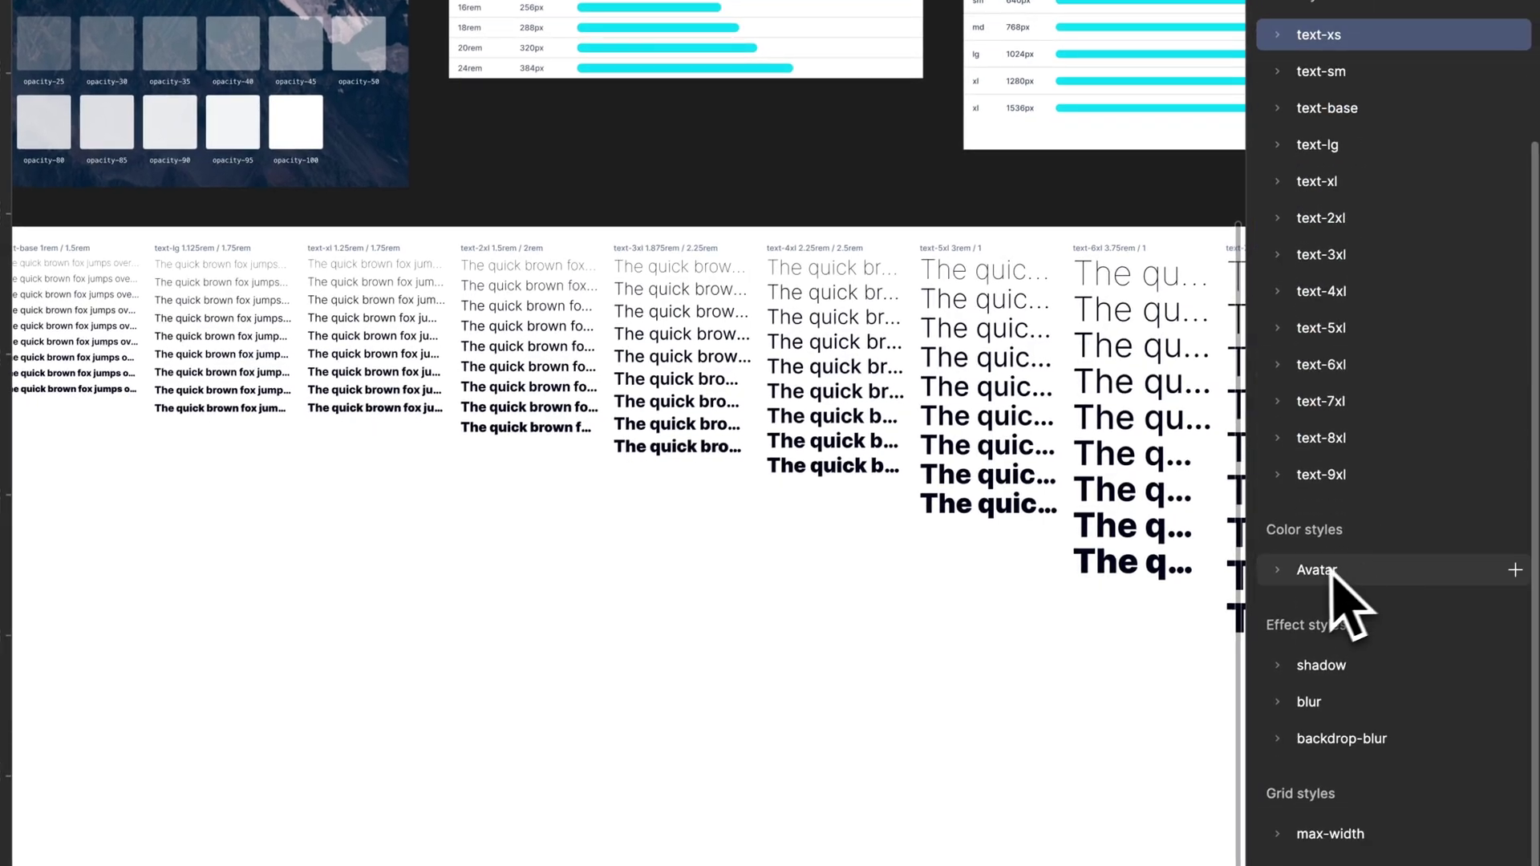
{"action": "left_click", "coordinate": [1334, 571]}
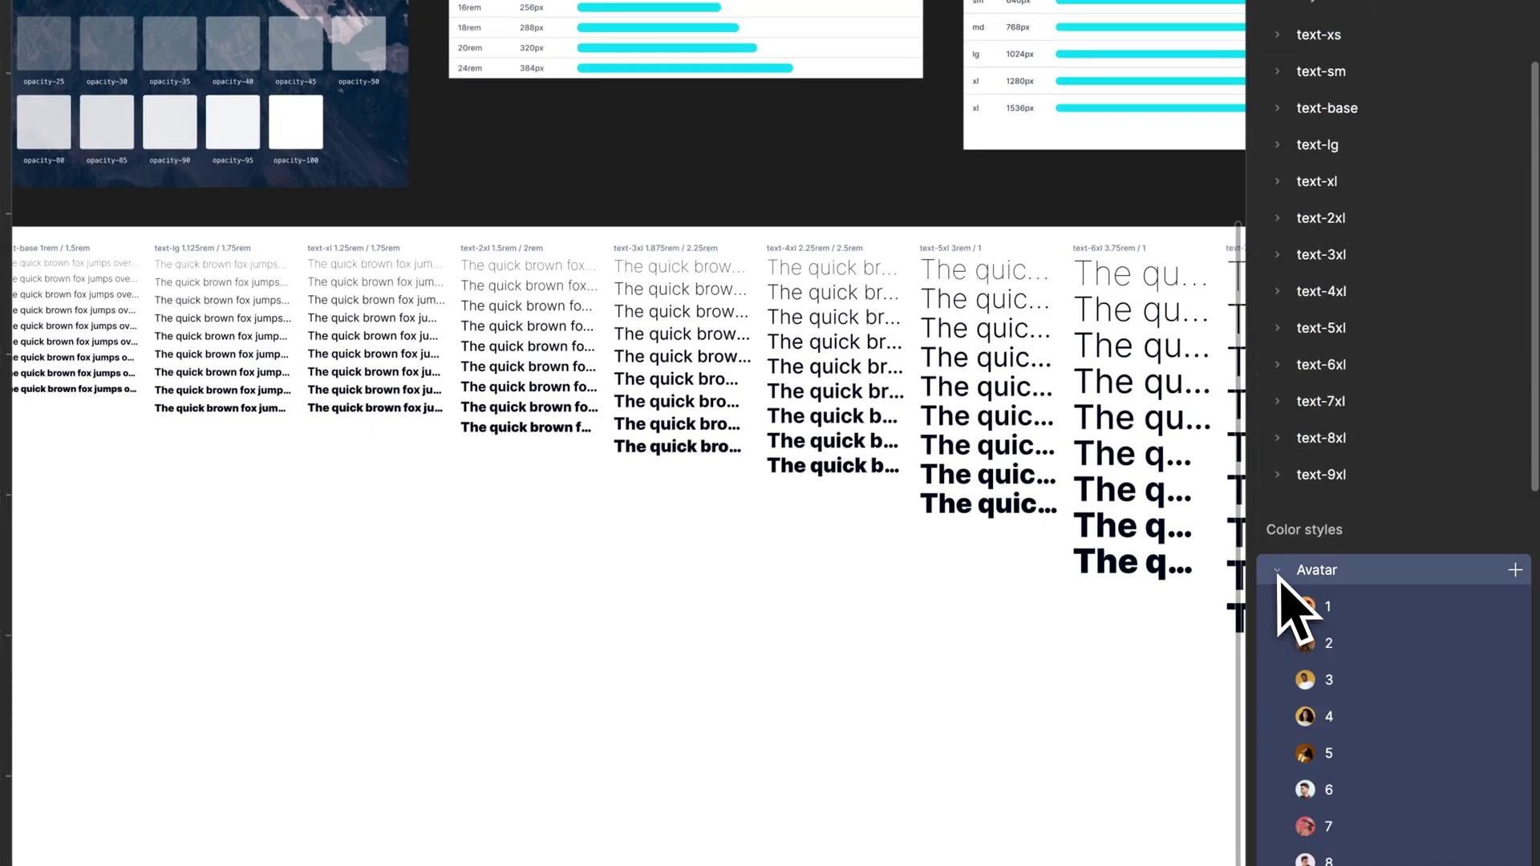
{"action": "scroll", "coordinate": [1288, 609], "scroll_direction": "down", "scroll_amount": 3}
{"action": "scroll", "coordinate": [1327, 618], "scroll_direction": "down", "scroll_amount": 3}
{"action": "scroll", "coordinate": [1325, 626], "scroll_direction": "down", "scroll_amount": 3}
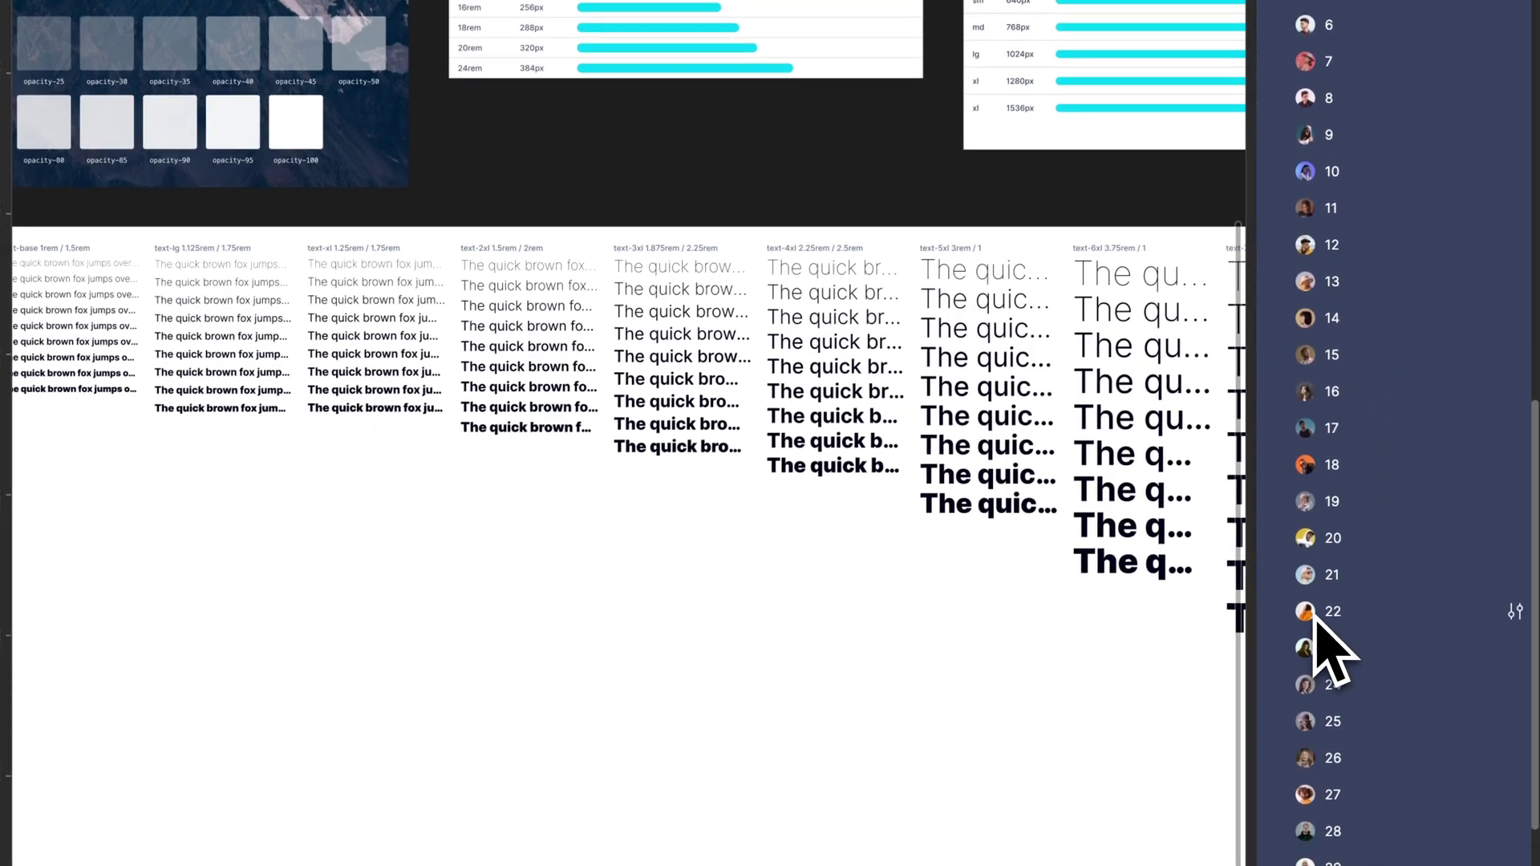
{"action": "scroll", "coordinate": [1307, 666], "scroll_direction": "up", "scroll_amount": 10}
{"action": "left_click", "coordinate": [1278, 663]}
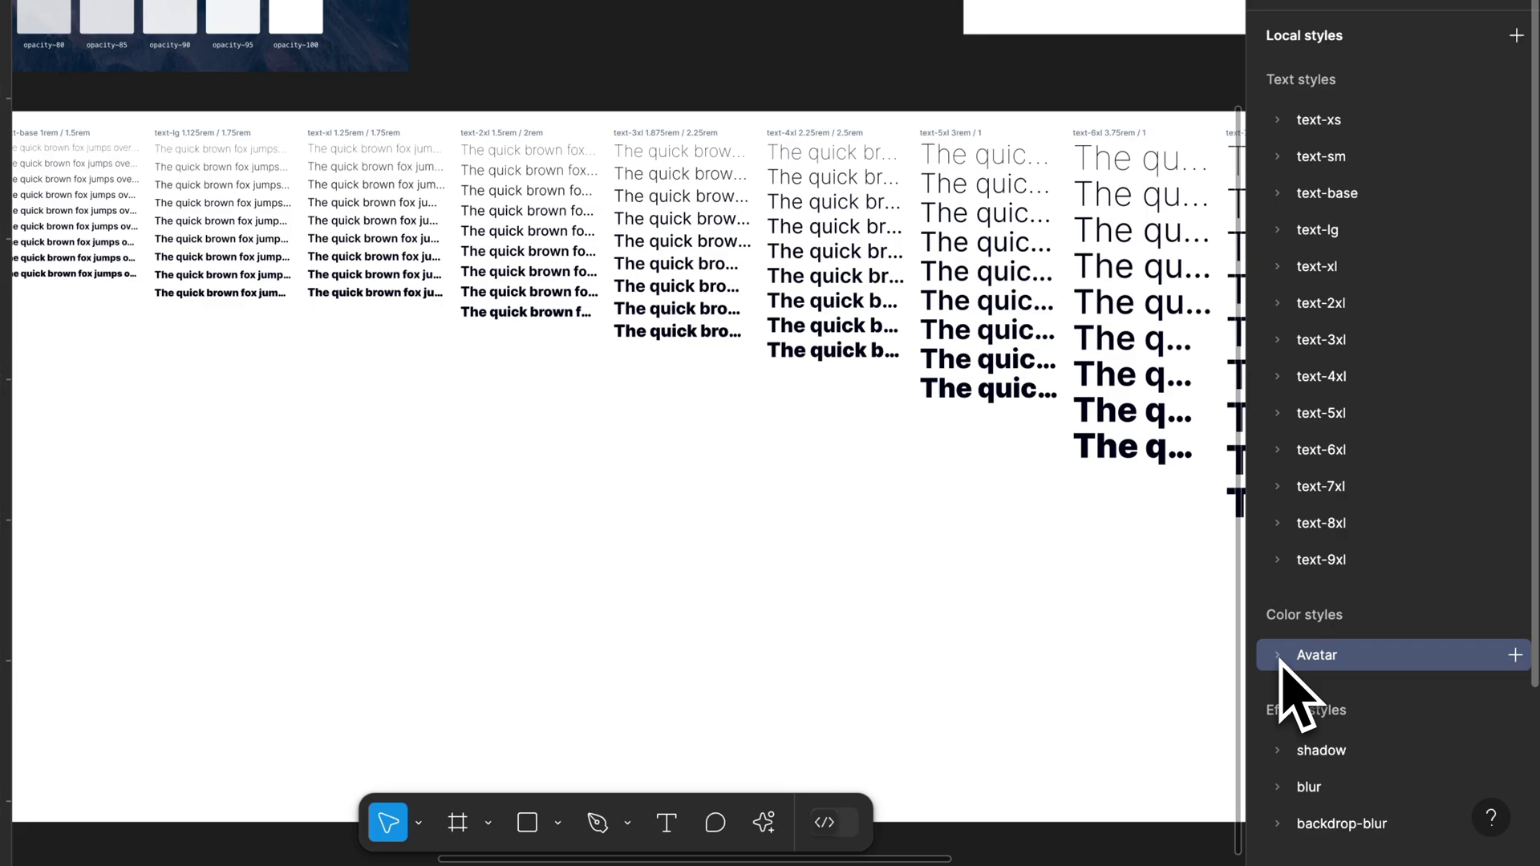
{"action": "scroll", "coordinate": [1282, 666], "scroll_direction": "down", "scroll_amount": 3}
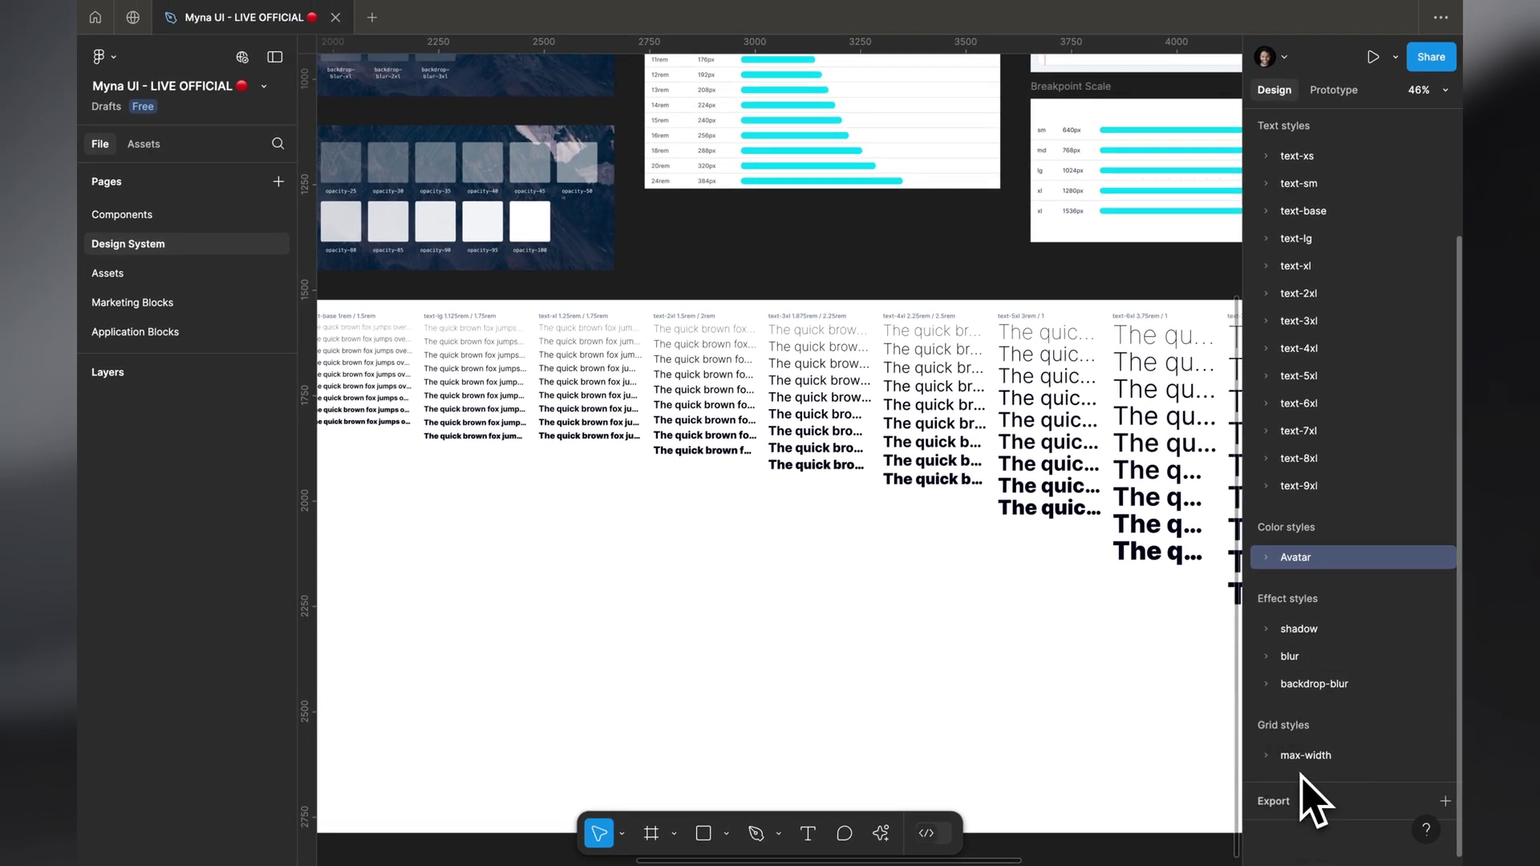
- Hide the panels and zoom to fit every board from Theme Colors to Typography
{"action": "scroll", "coordinate": [784, 361], "scroll_direction": "down", "scroll_amount": 5}
{"action": "scroll", "coordinate": [783, 361], "scroll_direction": "up", "scroll_amount": 5}
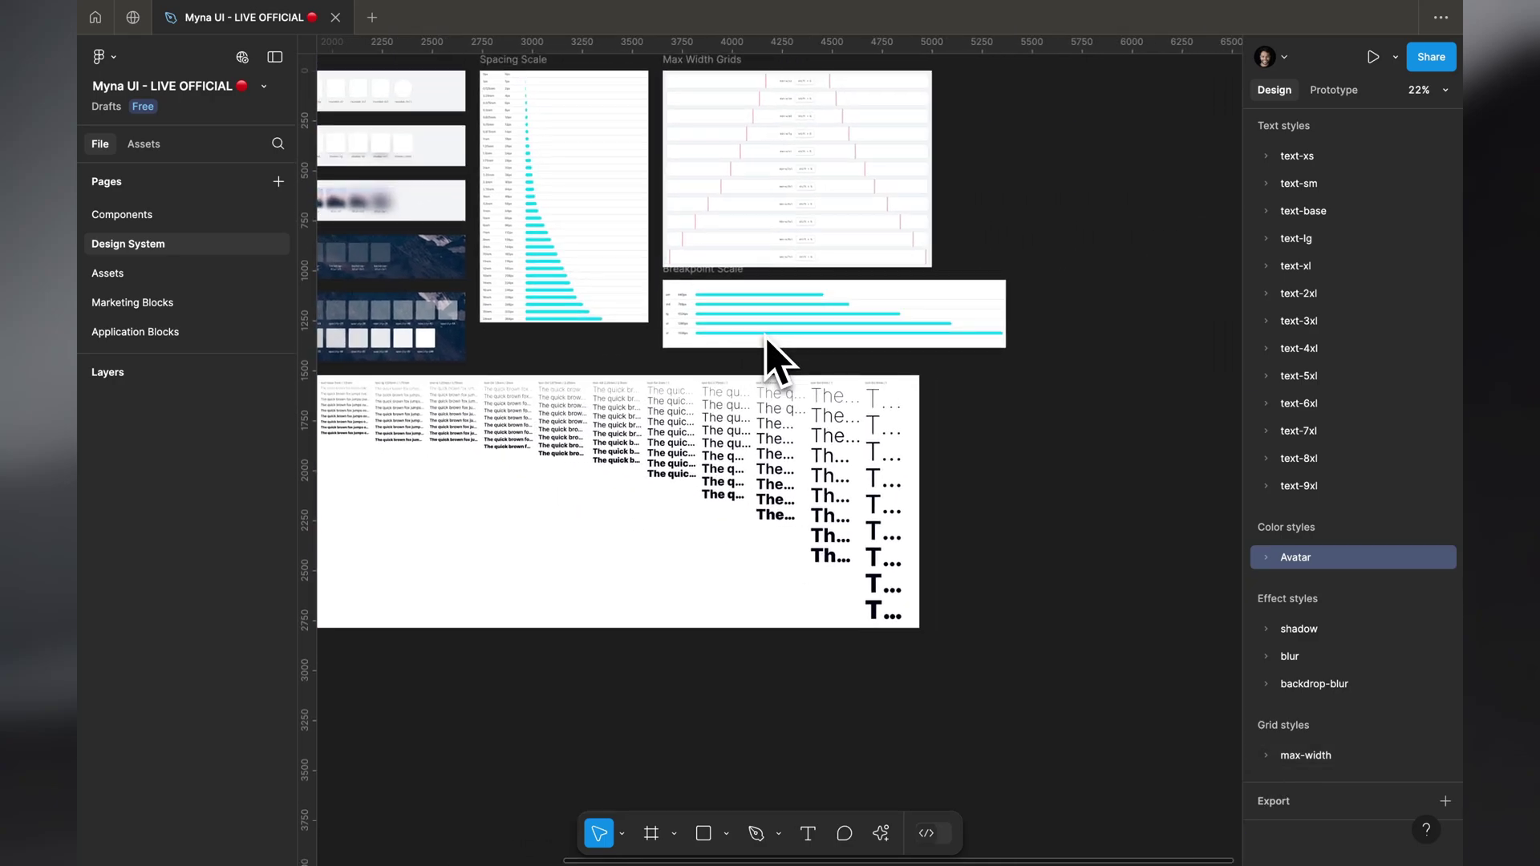
{"action": "key", "text": "super+backslash"}
{"action": "scroll", "coordinate": [797, 303], "scroll_direction": "up", "scroll_amount": 5}
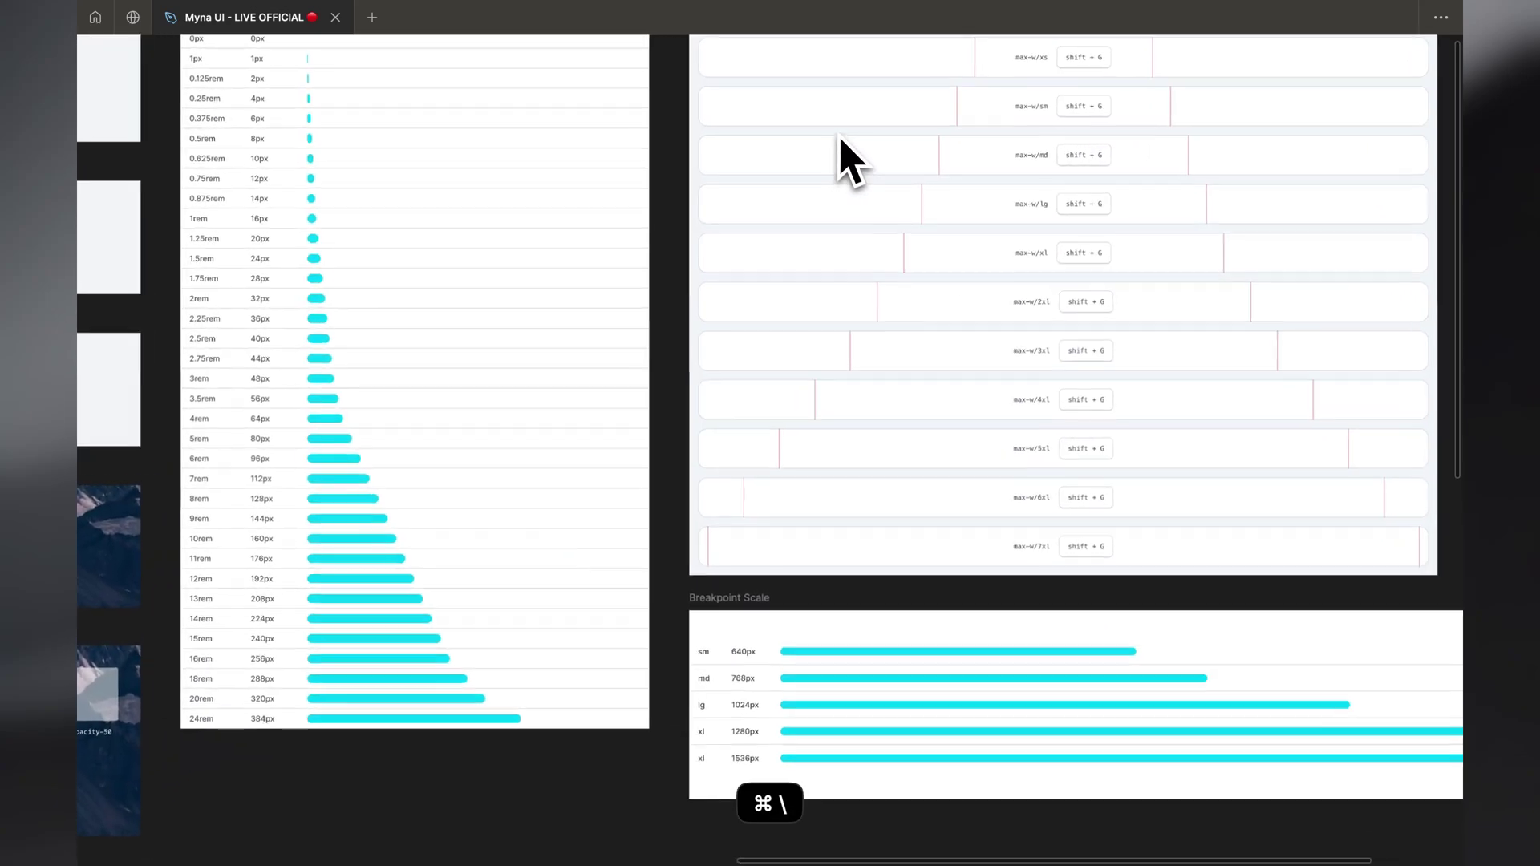
{"action": "scroll", "coordinate": [845, 158], "scroll_direction": "up", "scroll_amount": 2}
{"action": "scroll", "coordinate": [845, 158], "scroll_direction": "right", "scroll_amount": 2}
{"action": "scroll", "coordinate": [1006, 513], "scroll_direction": "down", "scroll_amount": 5}
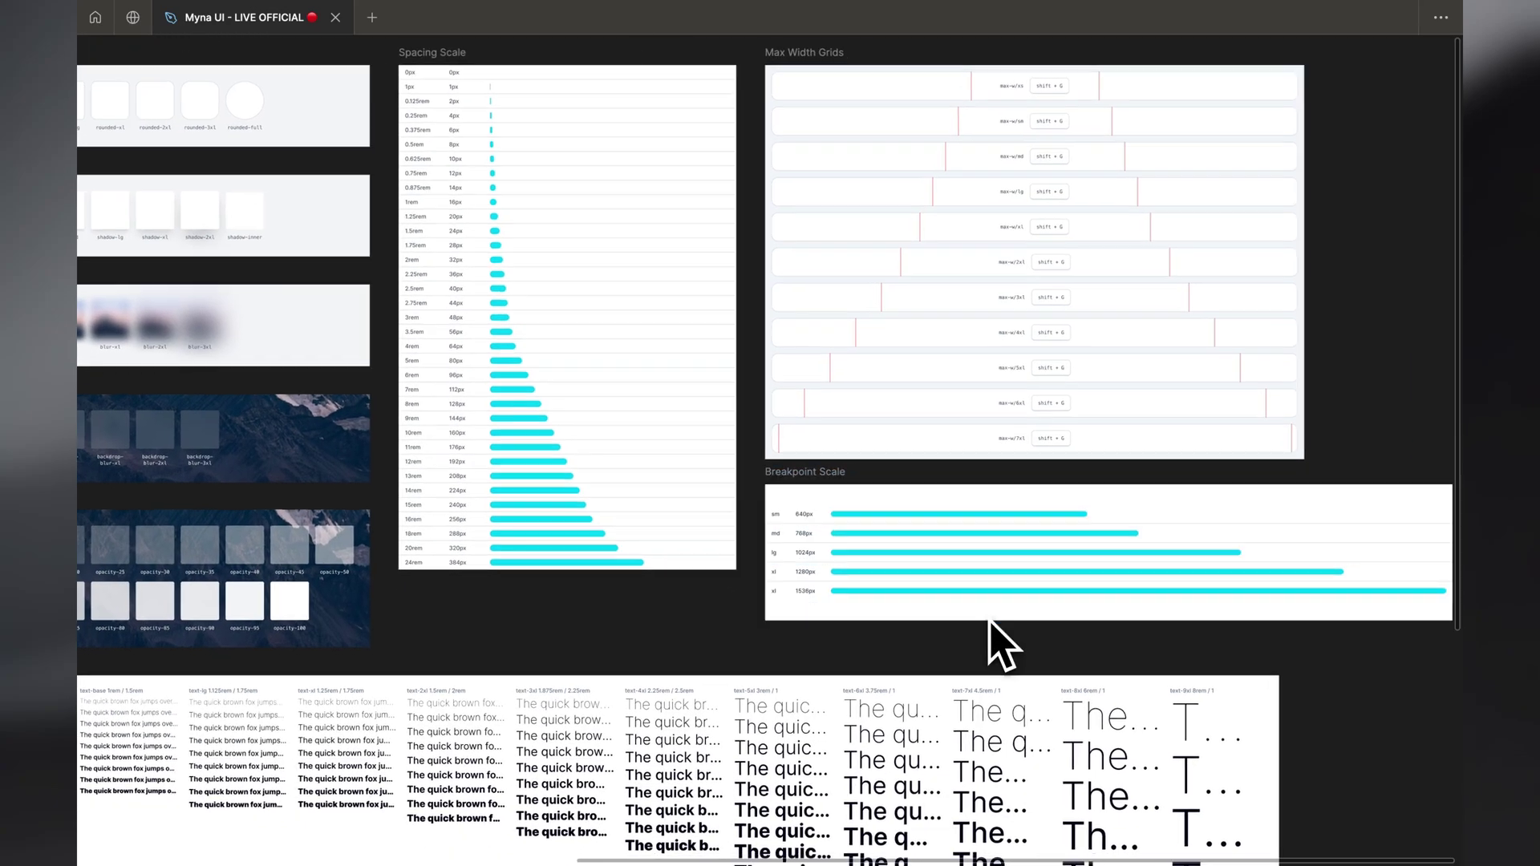
{"action": "scroll", "coordinate": [994, 641], "scroll_direction": "down", "scroll_amount": 2}
{"action": "scroll", "coordinate": [994, 642], "scroll_direction": "right", "scroll_amount": 2}
{"action": "scroll", "coordinate": [990, 630], "scroll_direction": "up", "scroll_amount": 5}
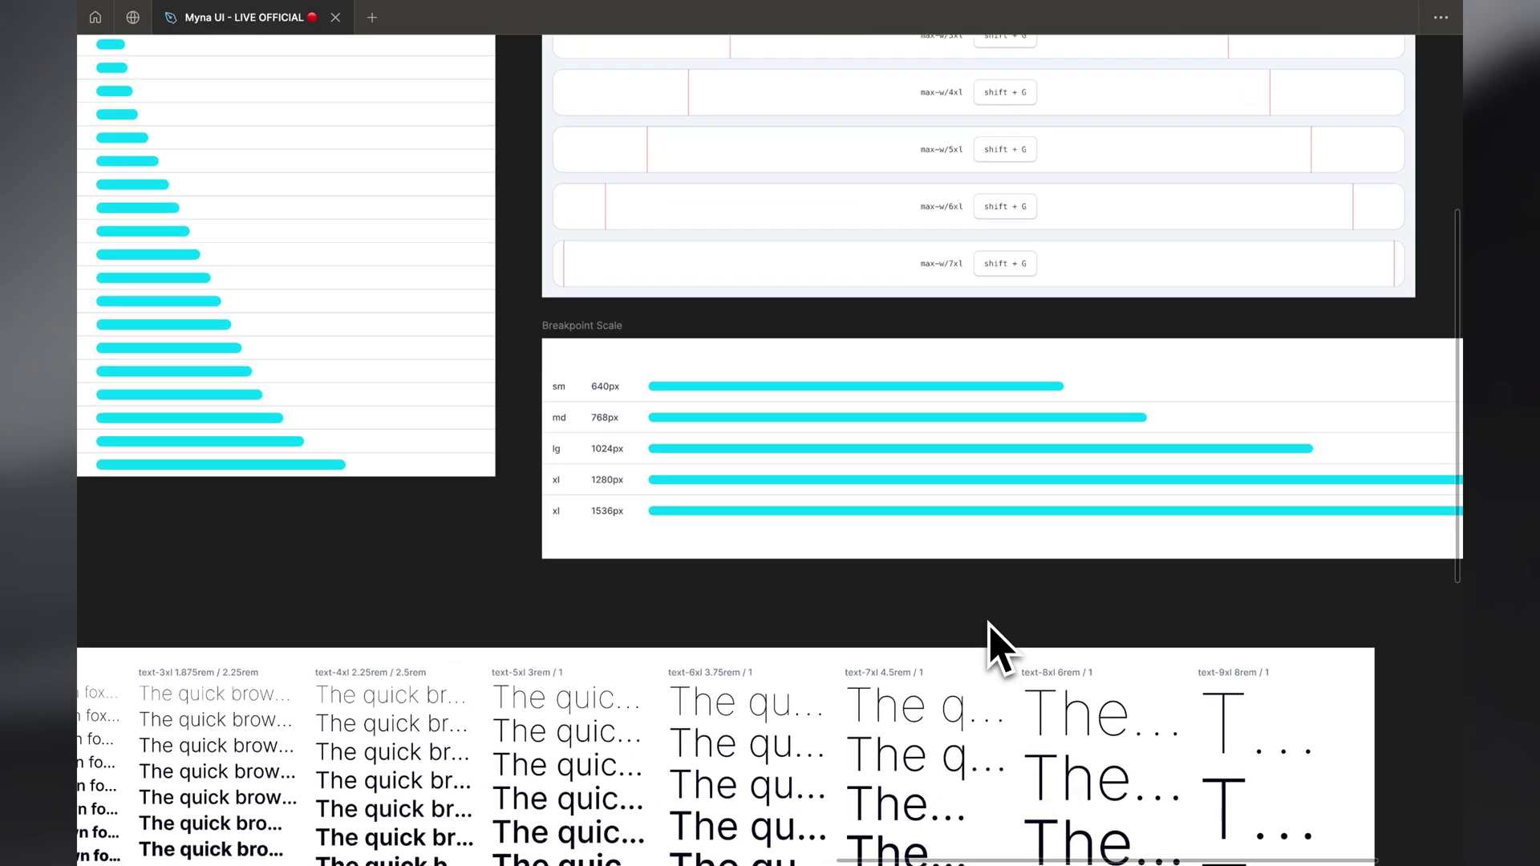
{"action": "scroll", "coordinate": [926, 552], "scroll_direction": "down", "scroll_amount": 5}
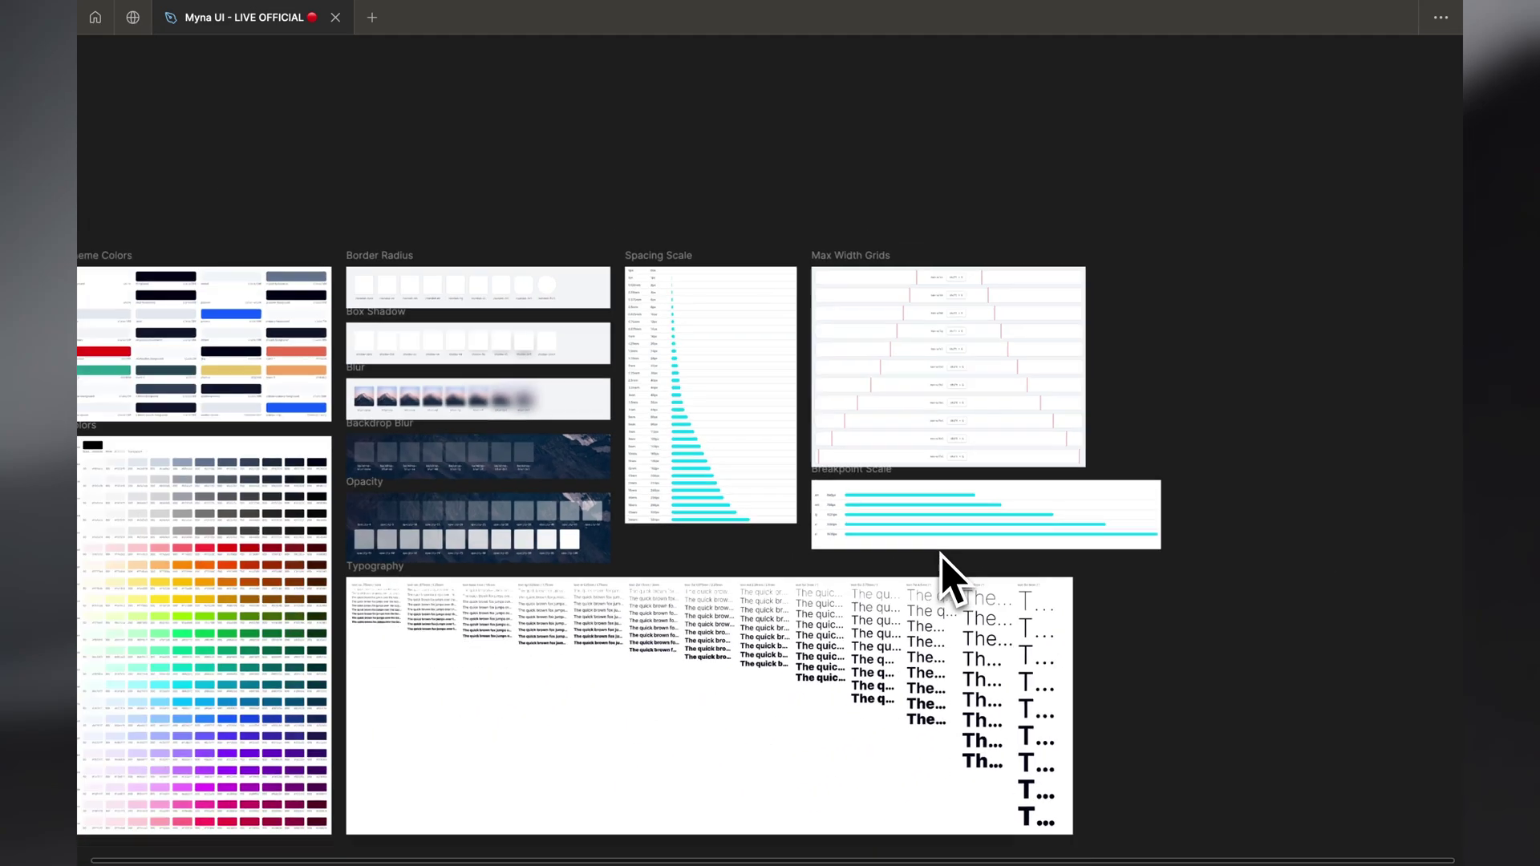
{"action": "key", "text": "shift+2"}
- Restore the panels, look over the Assets page, then return to the Design System page
{"action": "key", "text": "ctrl+backslash"}
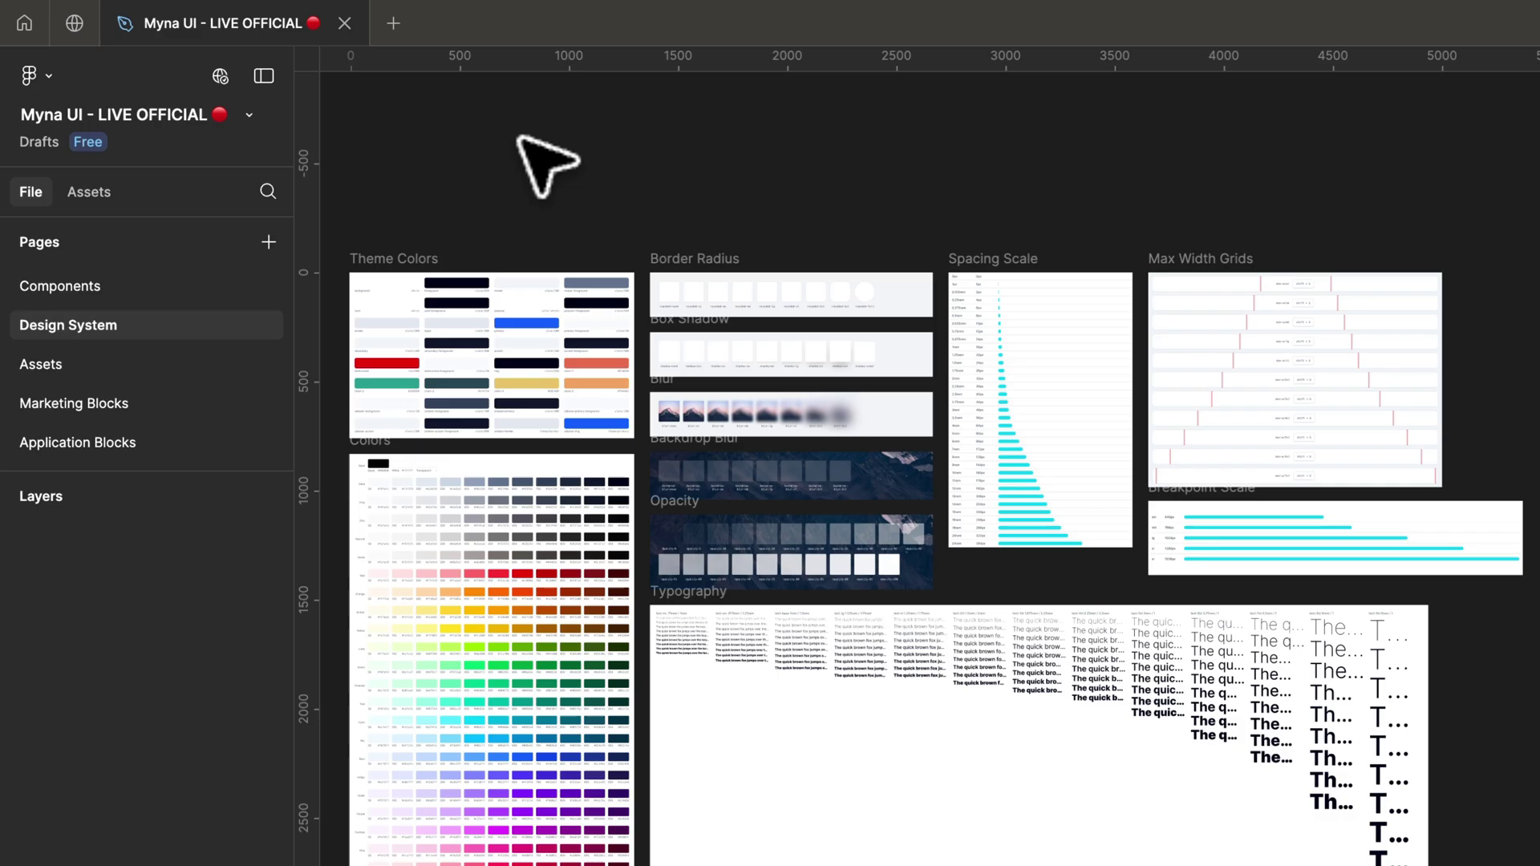
{"action": "left_click", "coordinate": [122, 364]}
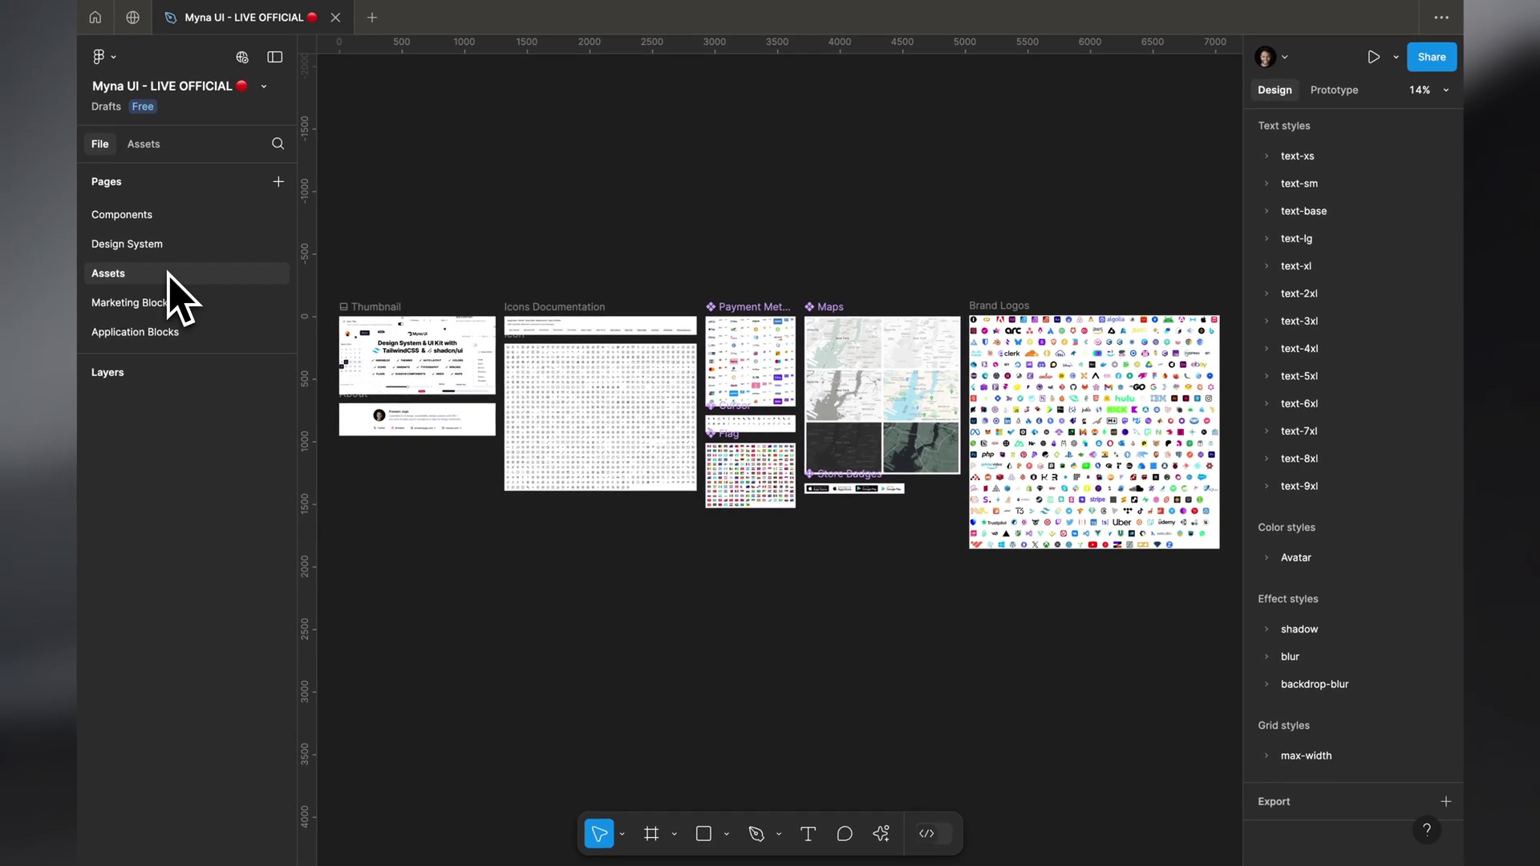
{"action": "scroll", "coordinate": [739, 326], "scroll_direction": "up", "scroll_amount": 5}
{"action": "scroll", "coordinate": [739, 316], "scroll_direction": "down", "scroll_amount": 5}
{"action": "scroll", "coordinate": [739, 316], "scroll_direction": "left", "scroll_amount": 5}
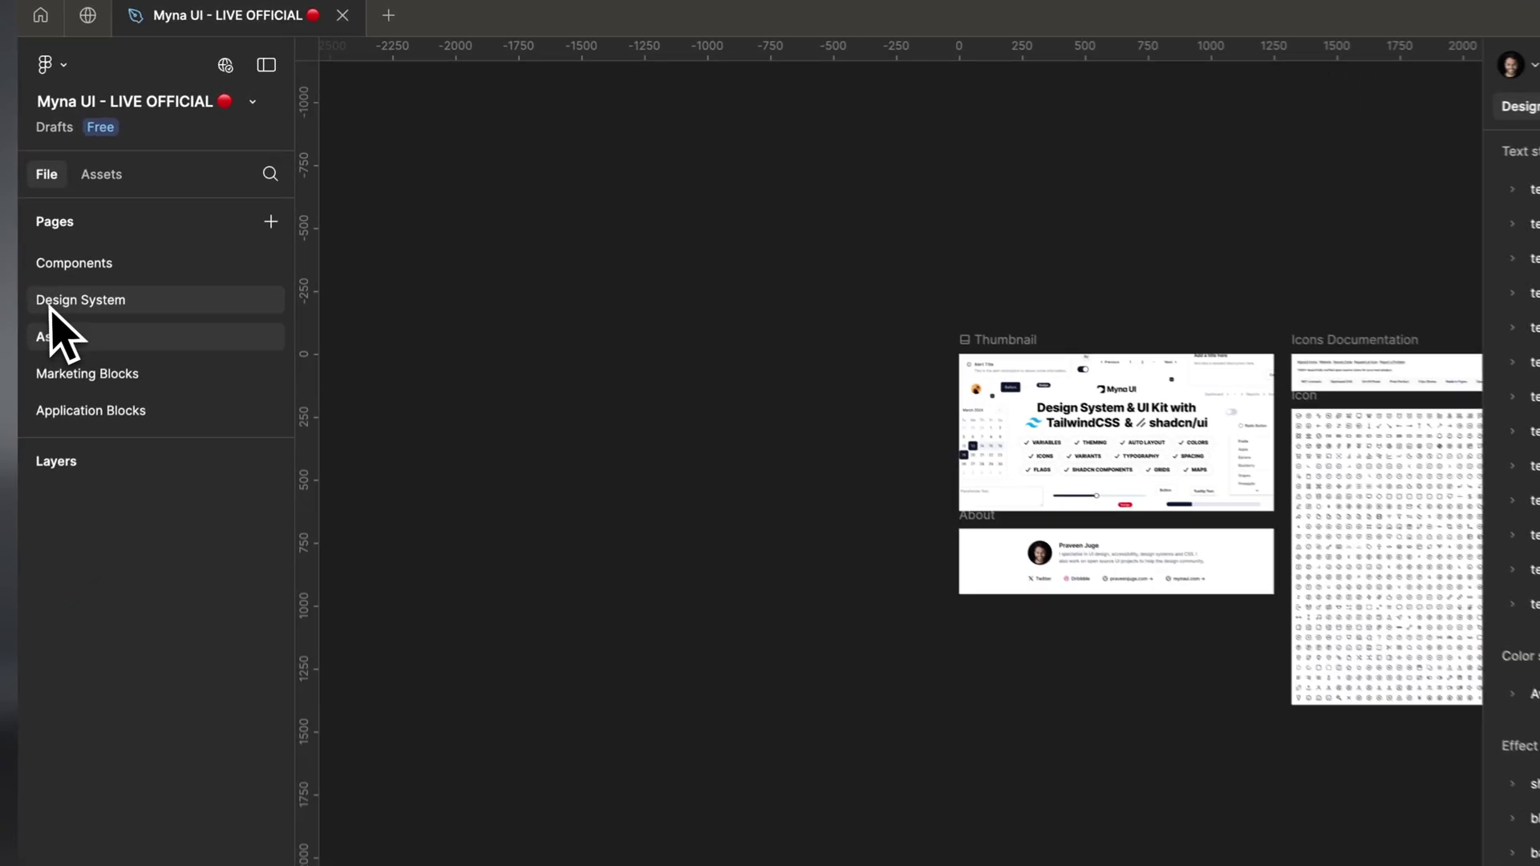
{"action": "left_click", "coordinate": [51, 307]}
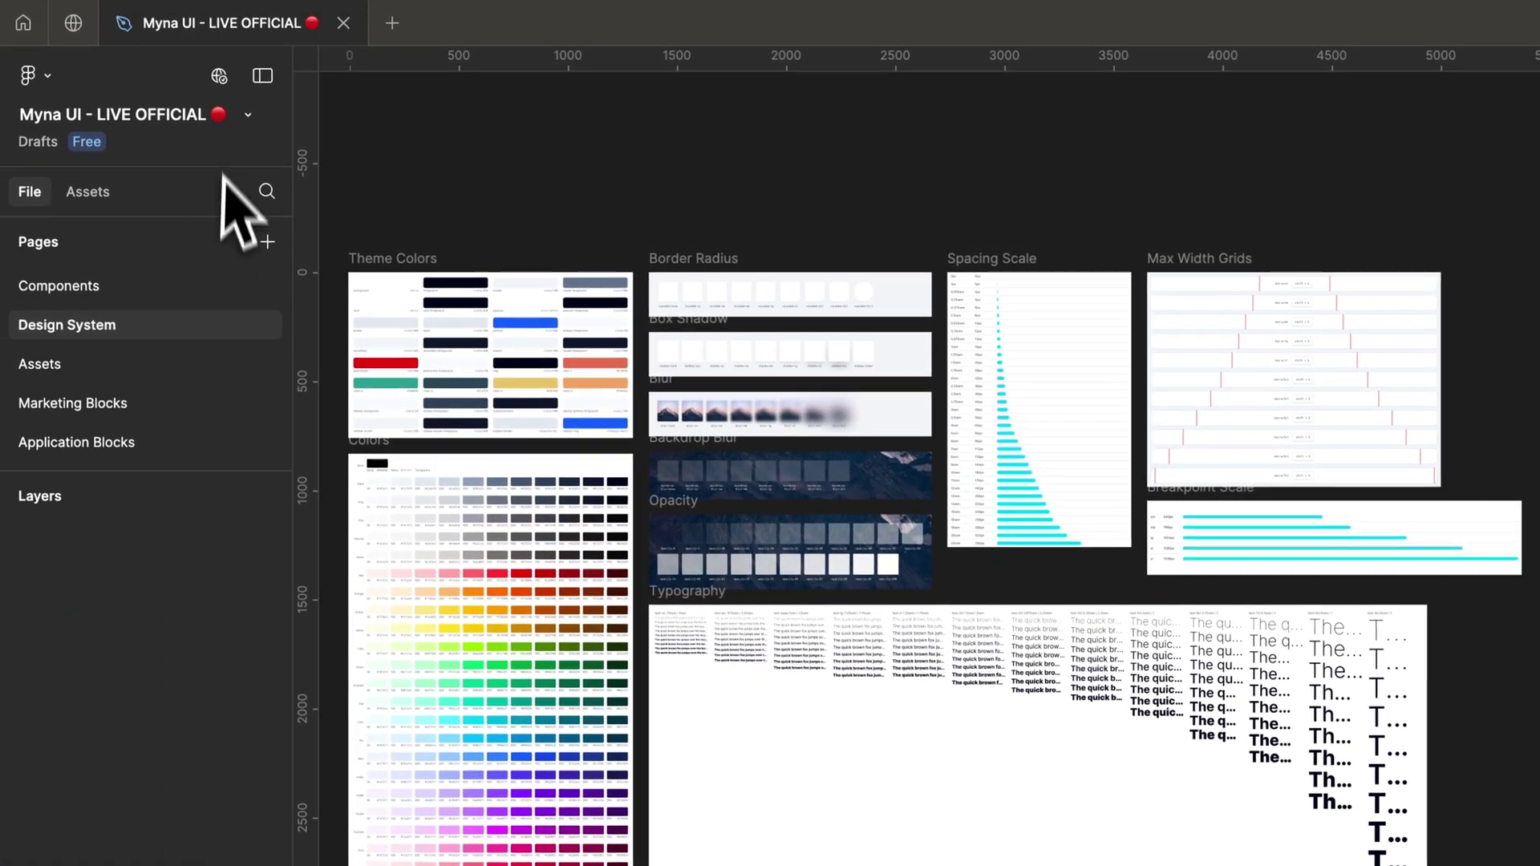
- Go from the Myna UI page to the author's profile and open the TailwindCSS v4.0.3 Design System listing
{"action": "left_click", "coordinate": [91, 42]}
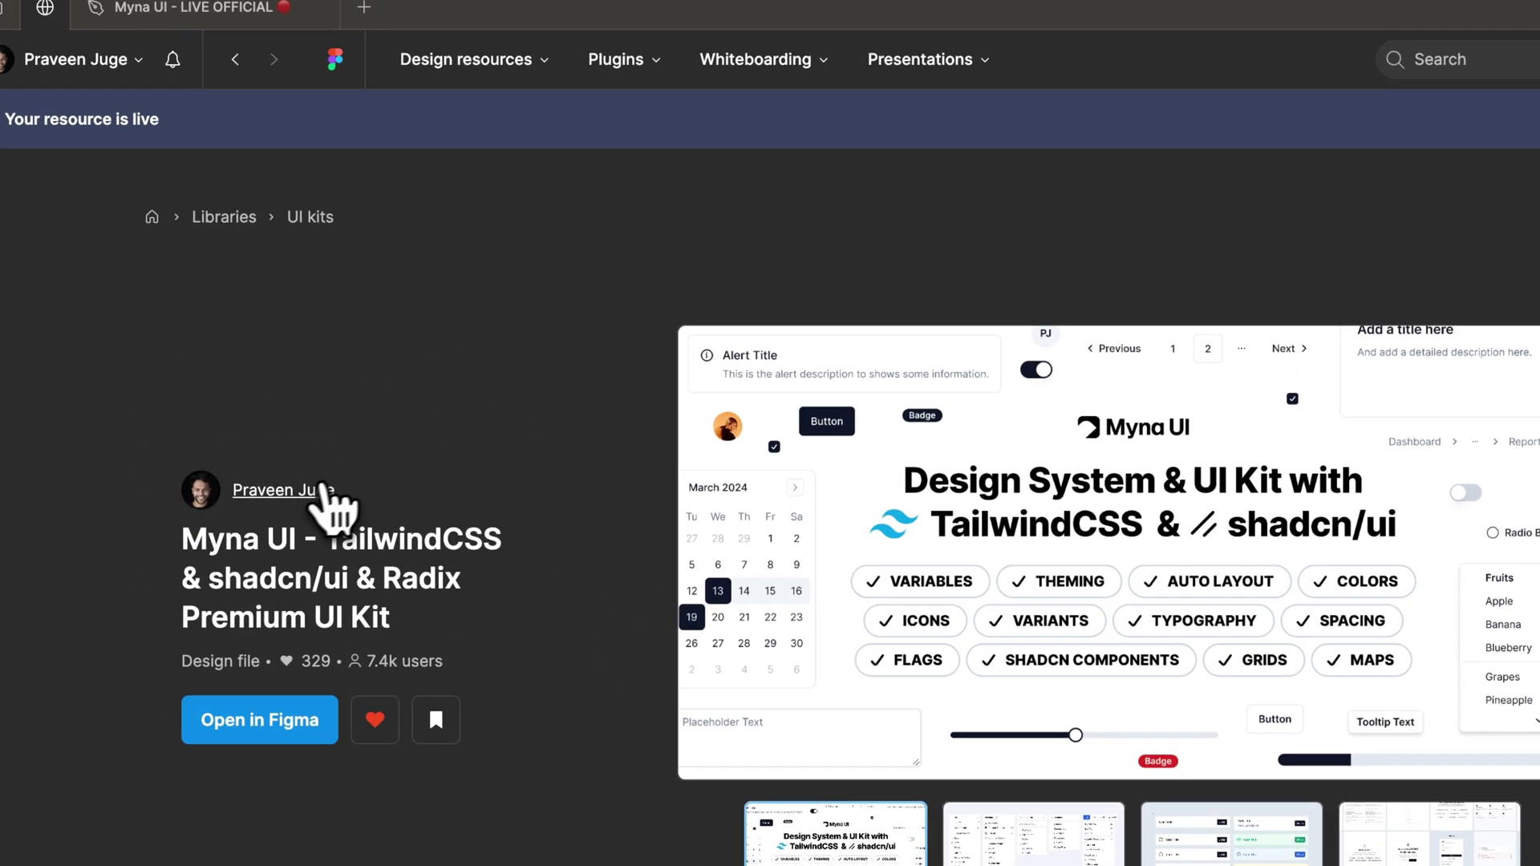
{"action": "left_click", "coordinate": [325, 491]}
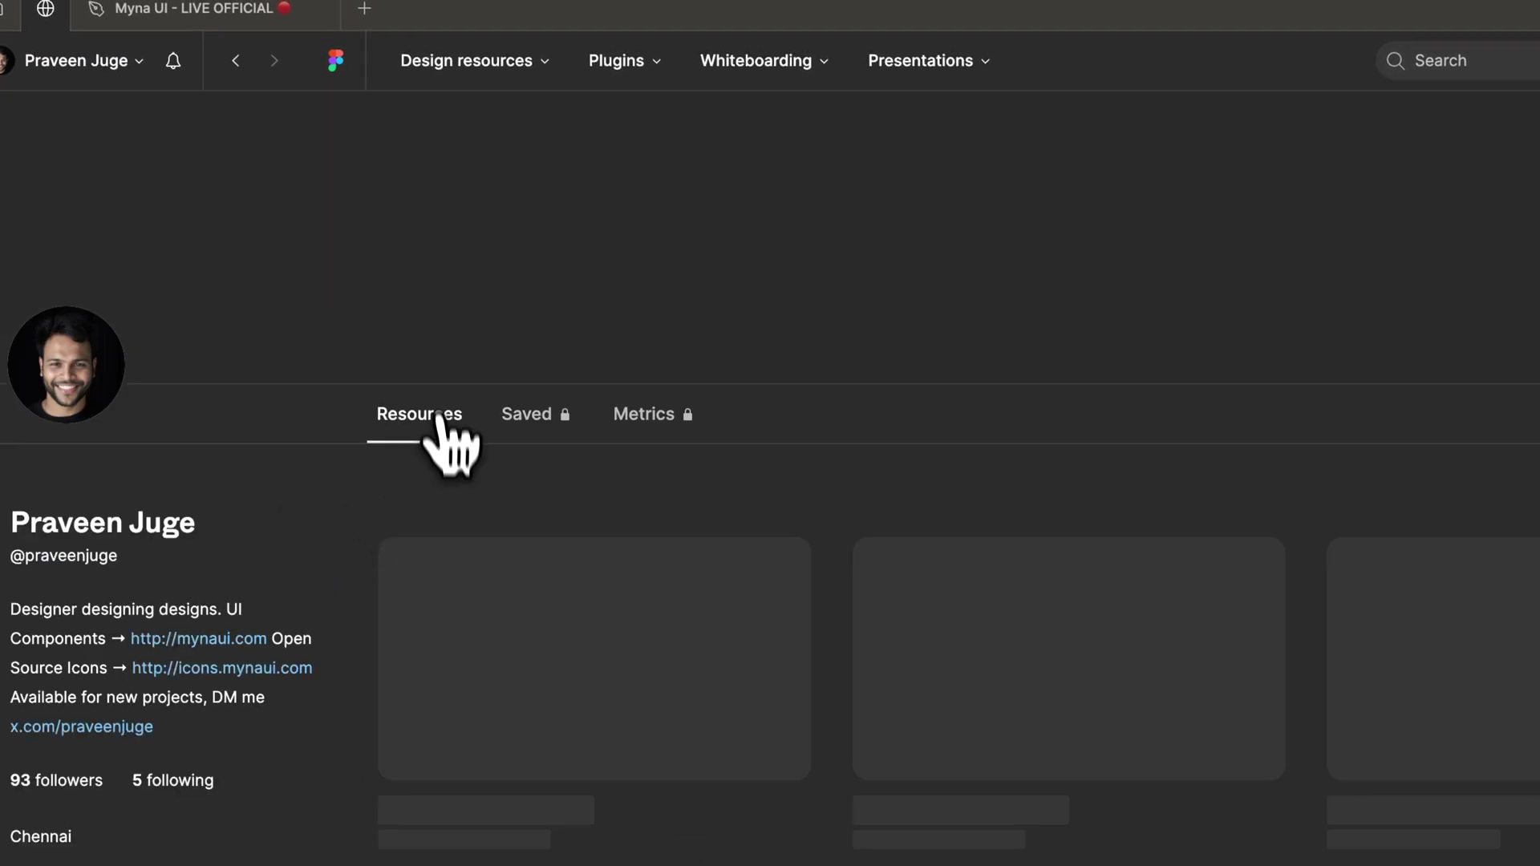
{"action": "scroll", "coordinate": [802, 482], "scroll_direction": "down", "scroll_amount": 5}
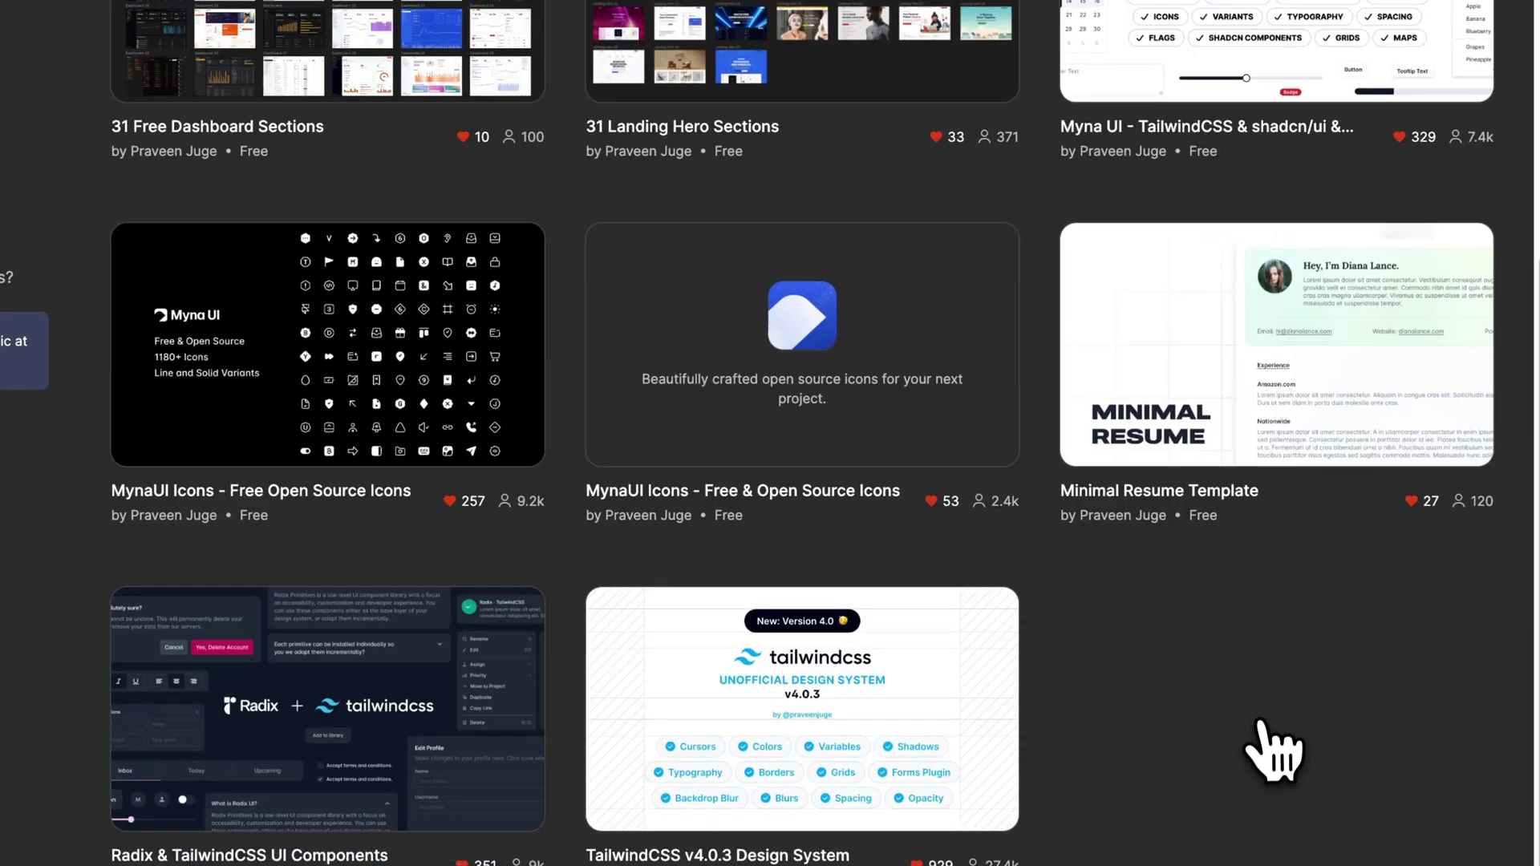
{"action": "left_click", "coordinate": [962, 706]}
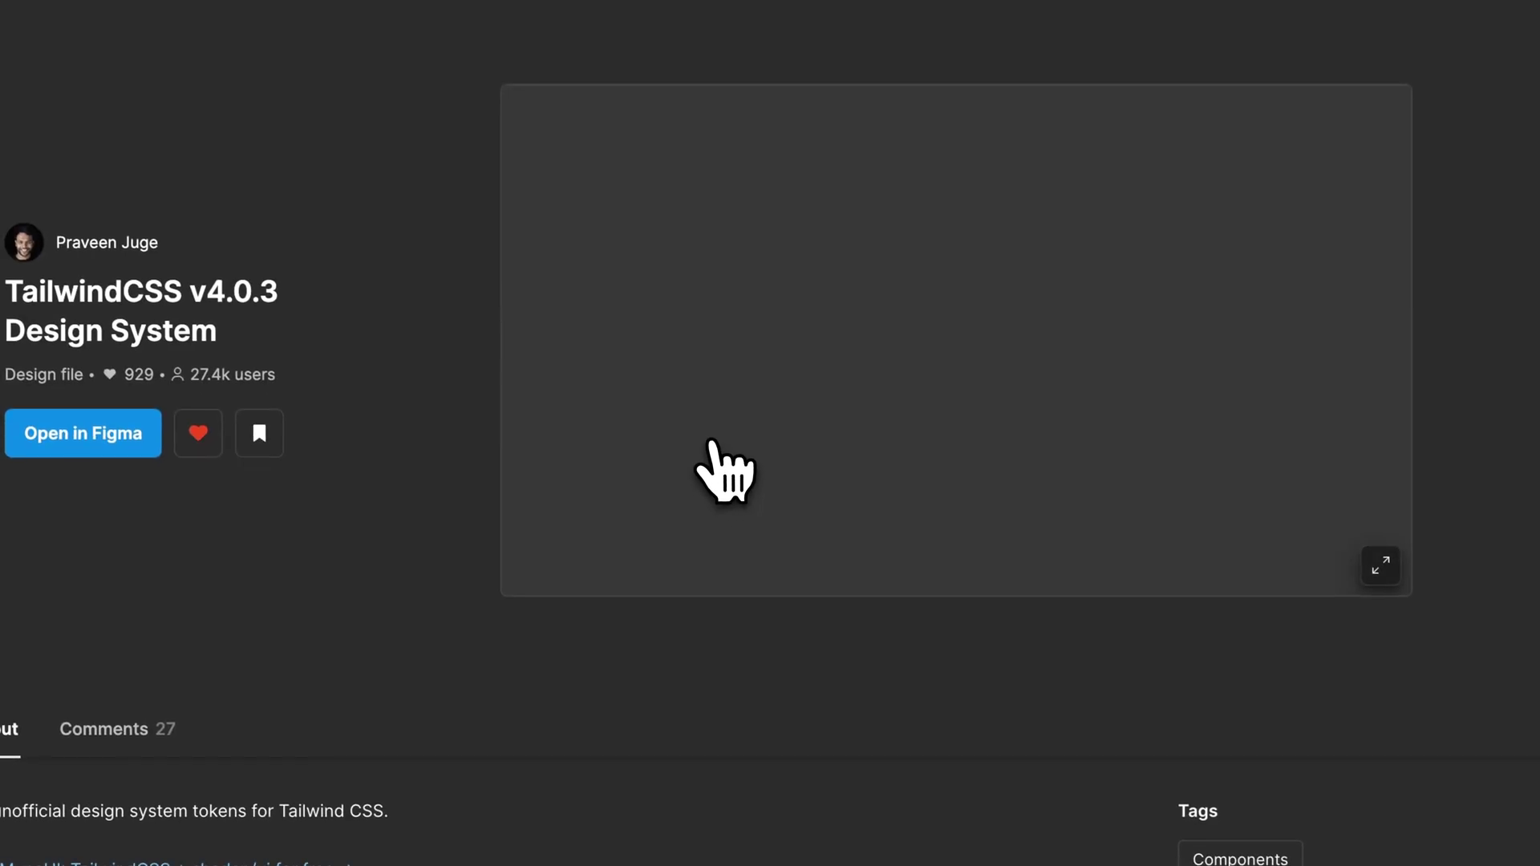
{"action": "triple_click", "coordinate": [148, 329]}
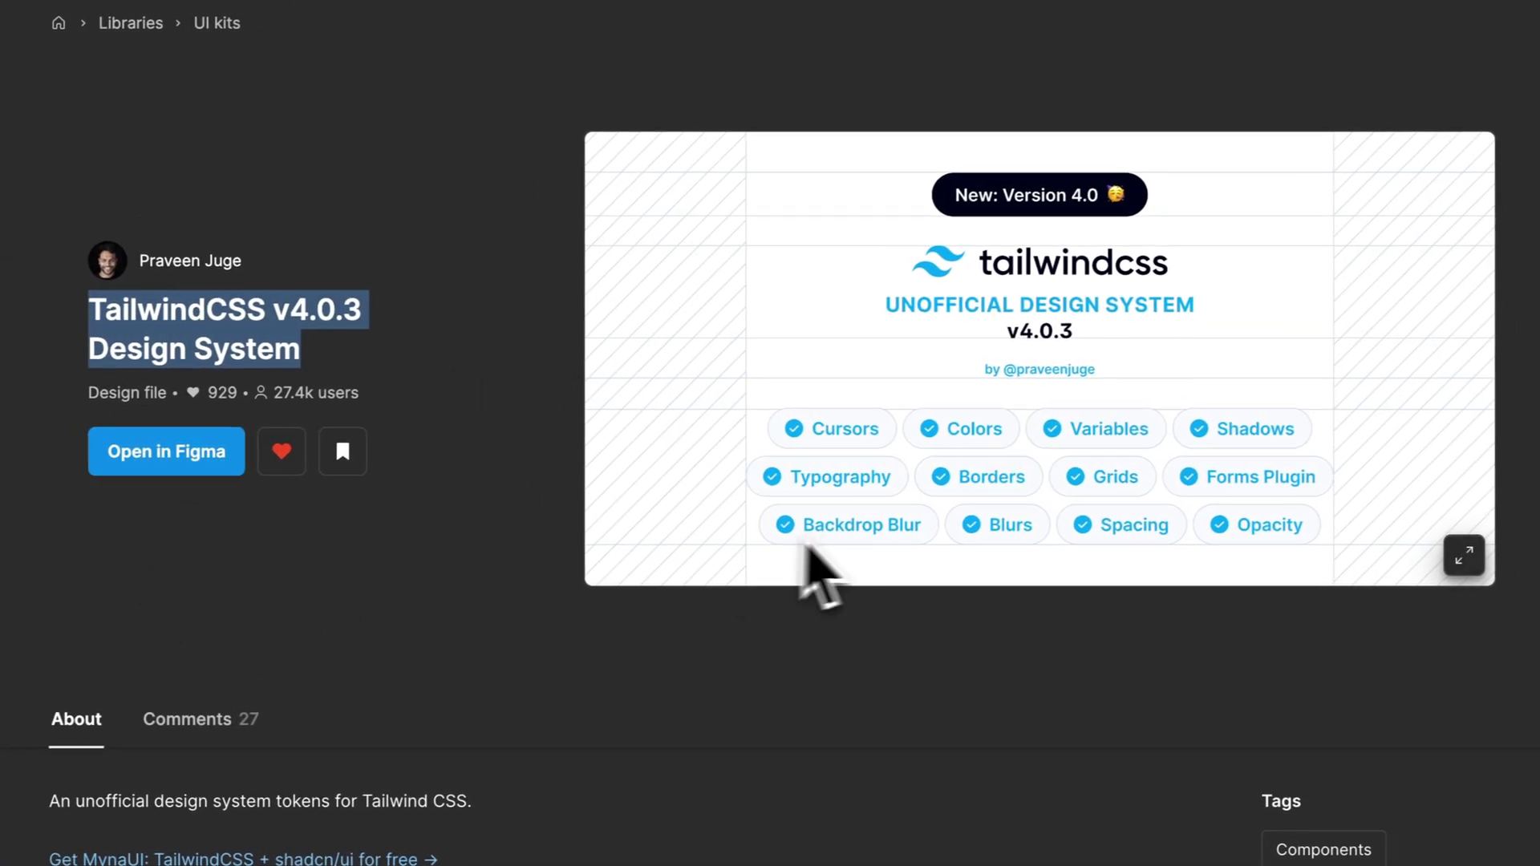
{"action": "scroll", "coordinate": [805, 547], "scroll_direction": "down", "scroll_amount": 5}
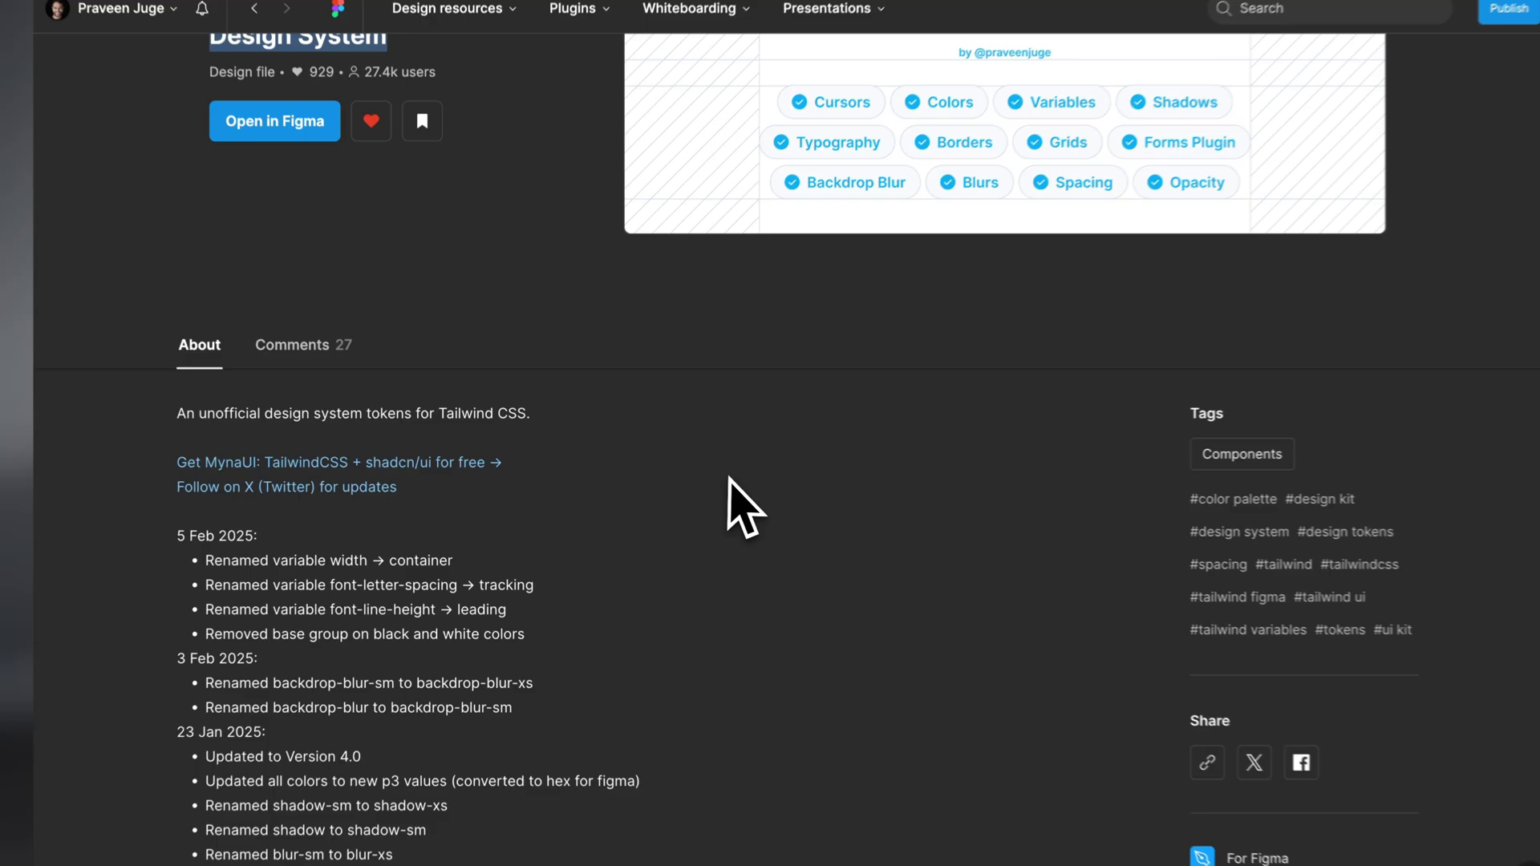
{"action": "scroll", "coordinate": [729, 489], "scroll_direction": "down", "scroll_amount": 5}
{"action": "scroll", "coordinate": [729, 489], "scroll_direction": "up", "scroll_amount": 10}
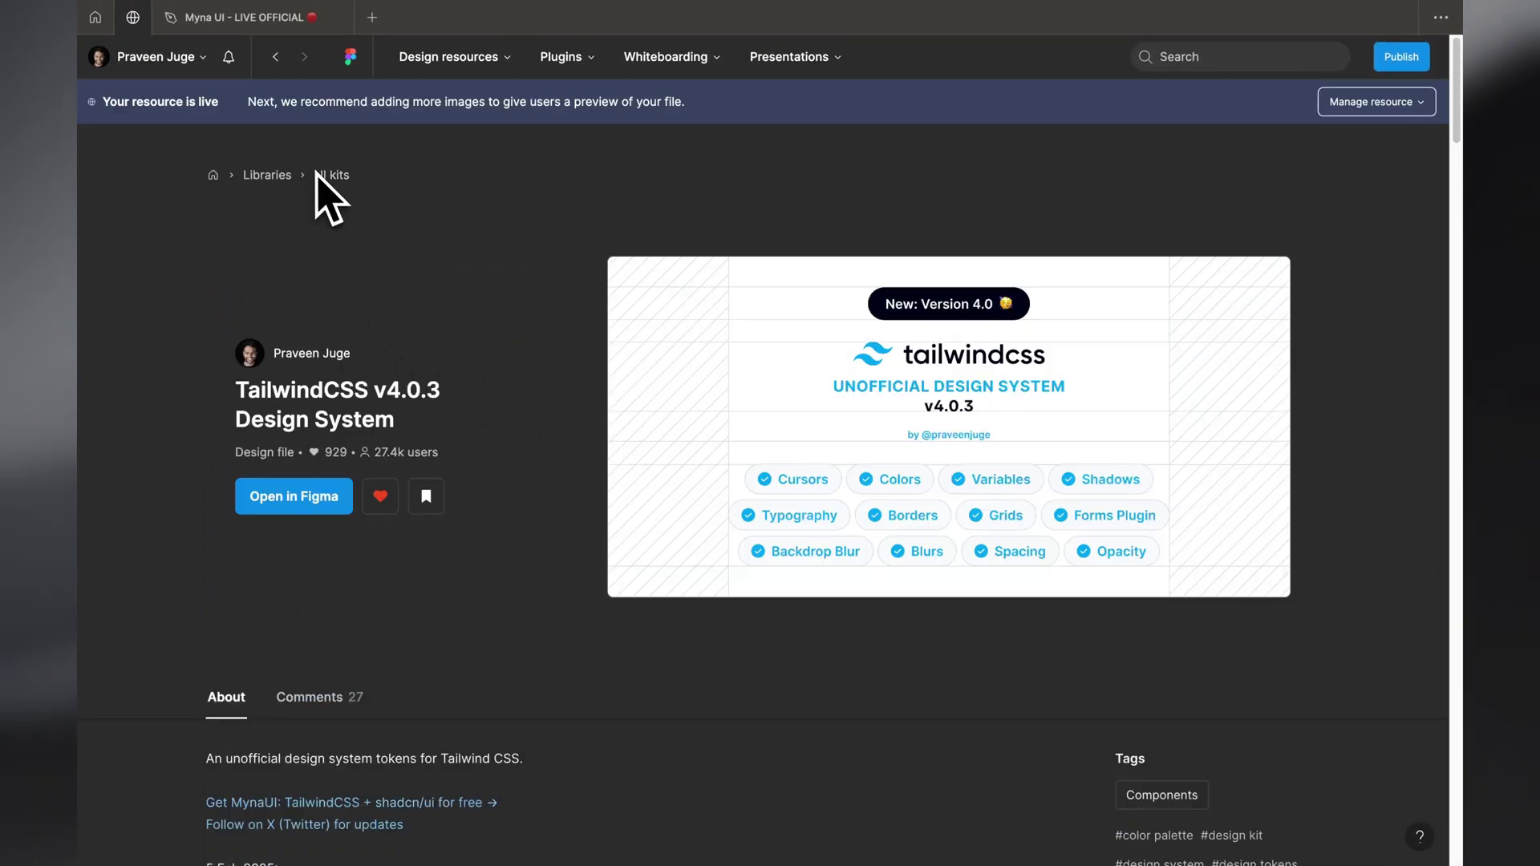
- Open the Myna UI kit from the author's profile and cycle through its menus, screens and Design System previews
{"action": "left_click", "coordinate": [311, 352]}
{"action": "scroll", "coordinate": [866, 697], "scroll_direction": "down", "scroll_amount": 5}
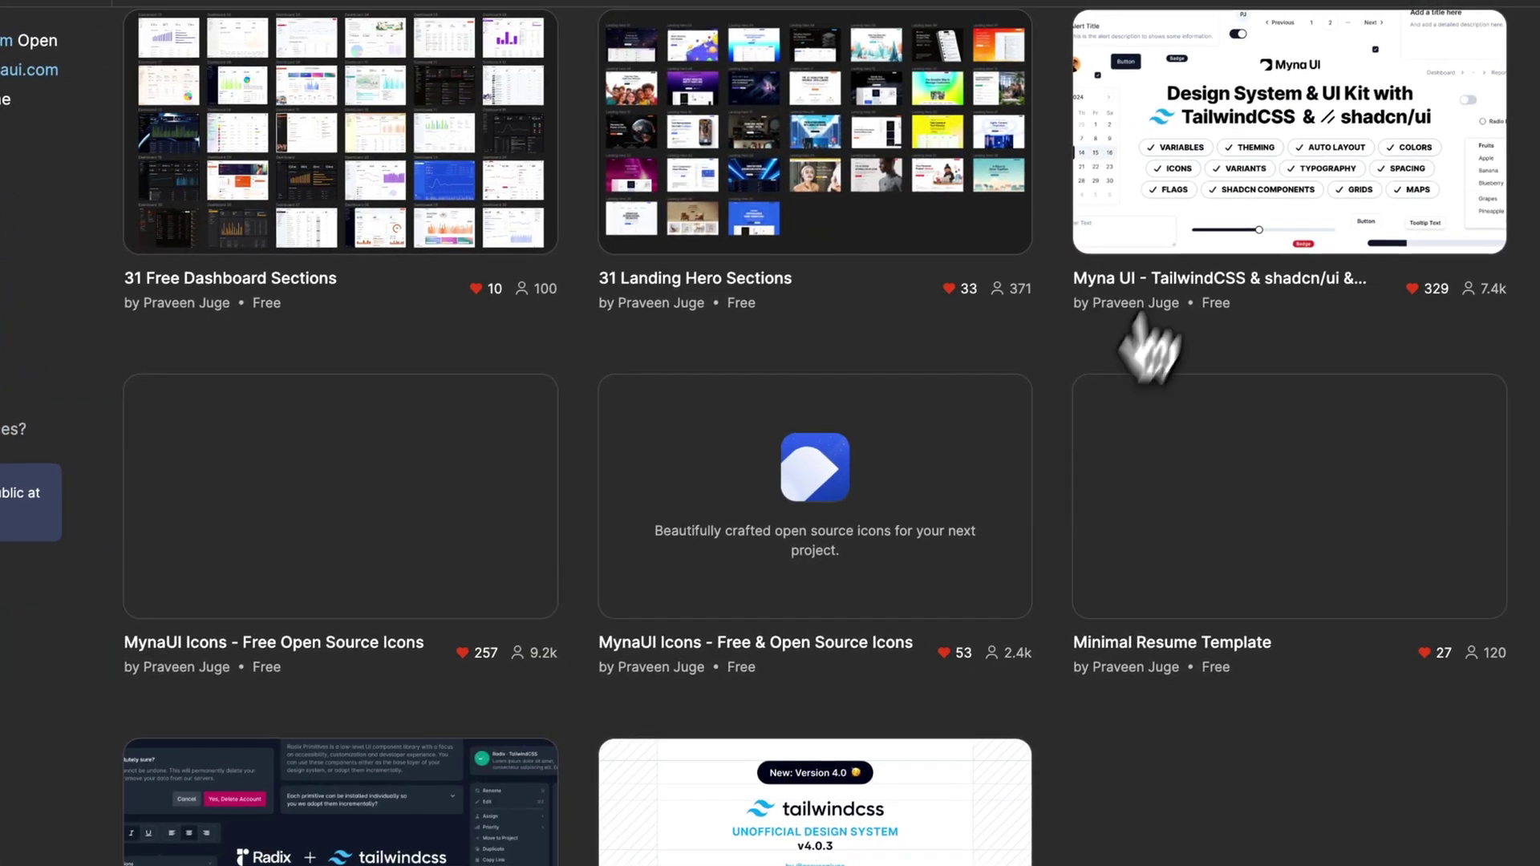
{"action": "left_click", "coordinate": [1207, 208]}
{"action": "scroll", "coordinate": [447, 344], "scroll_direction": "up", "scroll_amount": 5}
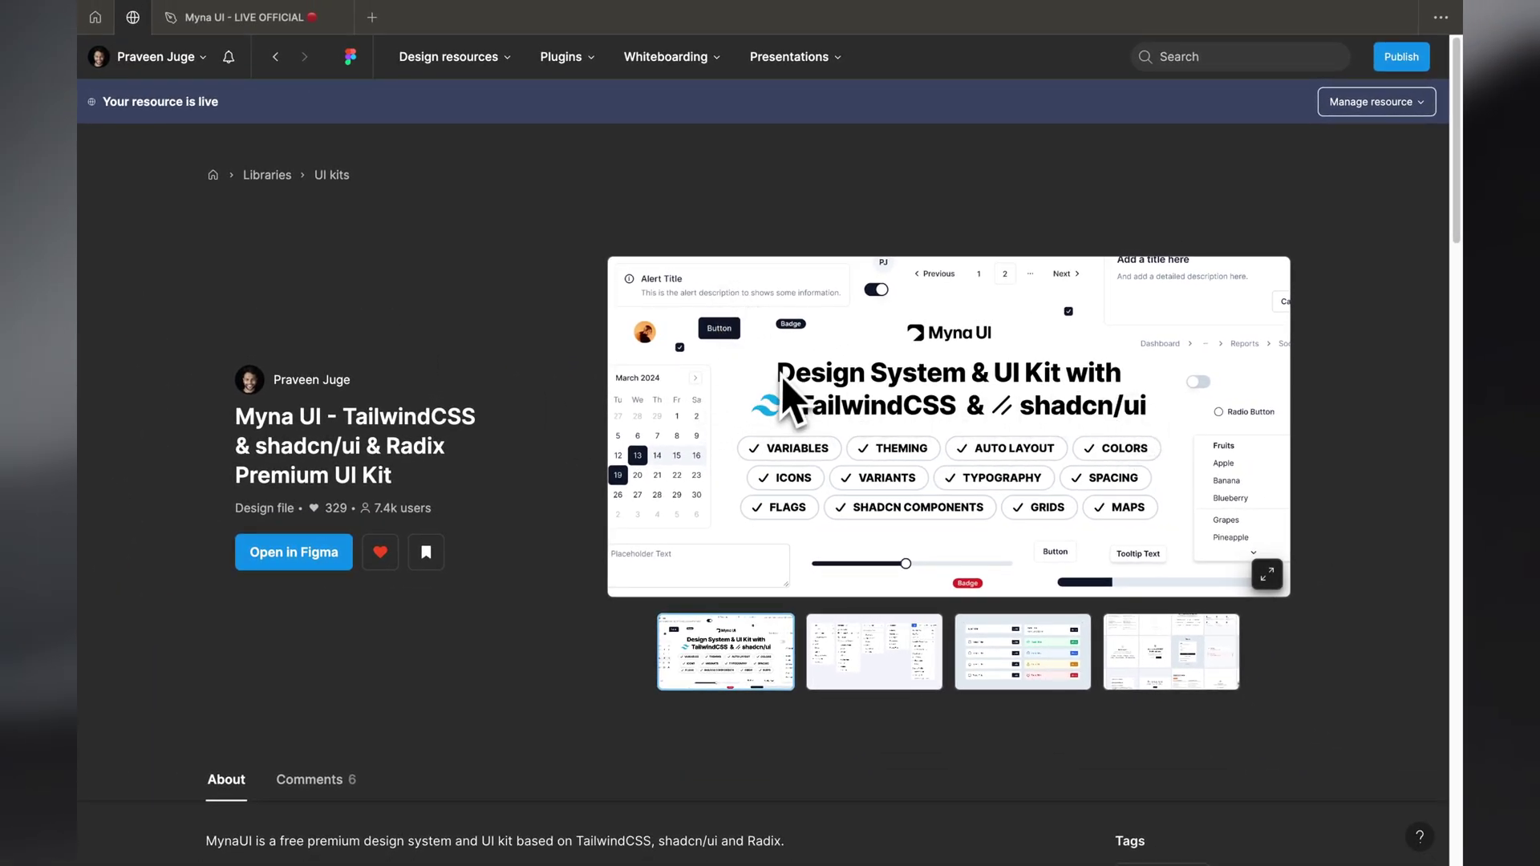
{"action": "left_click", "coordinate": [882, 666]}
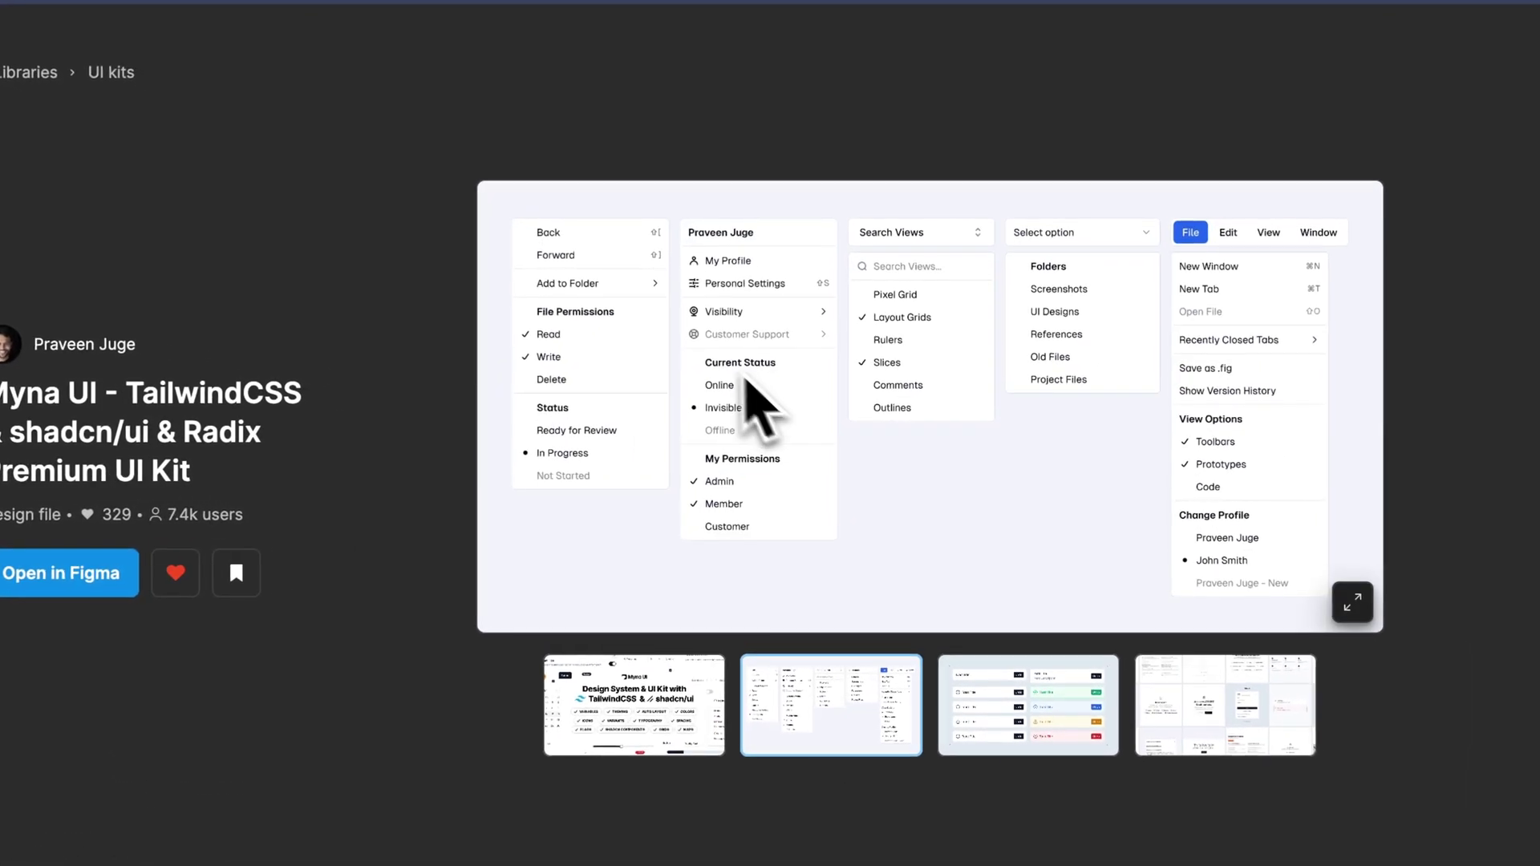
{"action": "left_click", "coordinate": [1037, 646]}
{"action": "left_click", "coordinate": [1203, 714]}
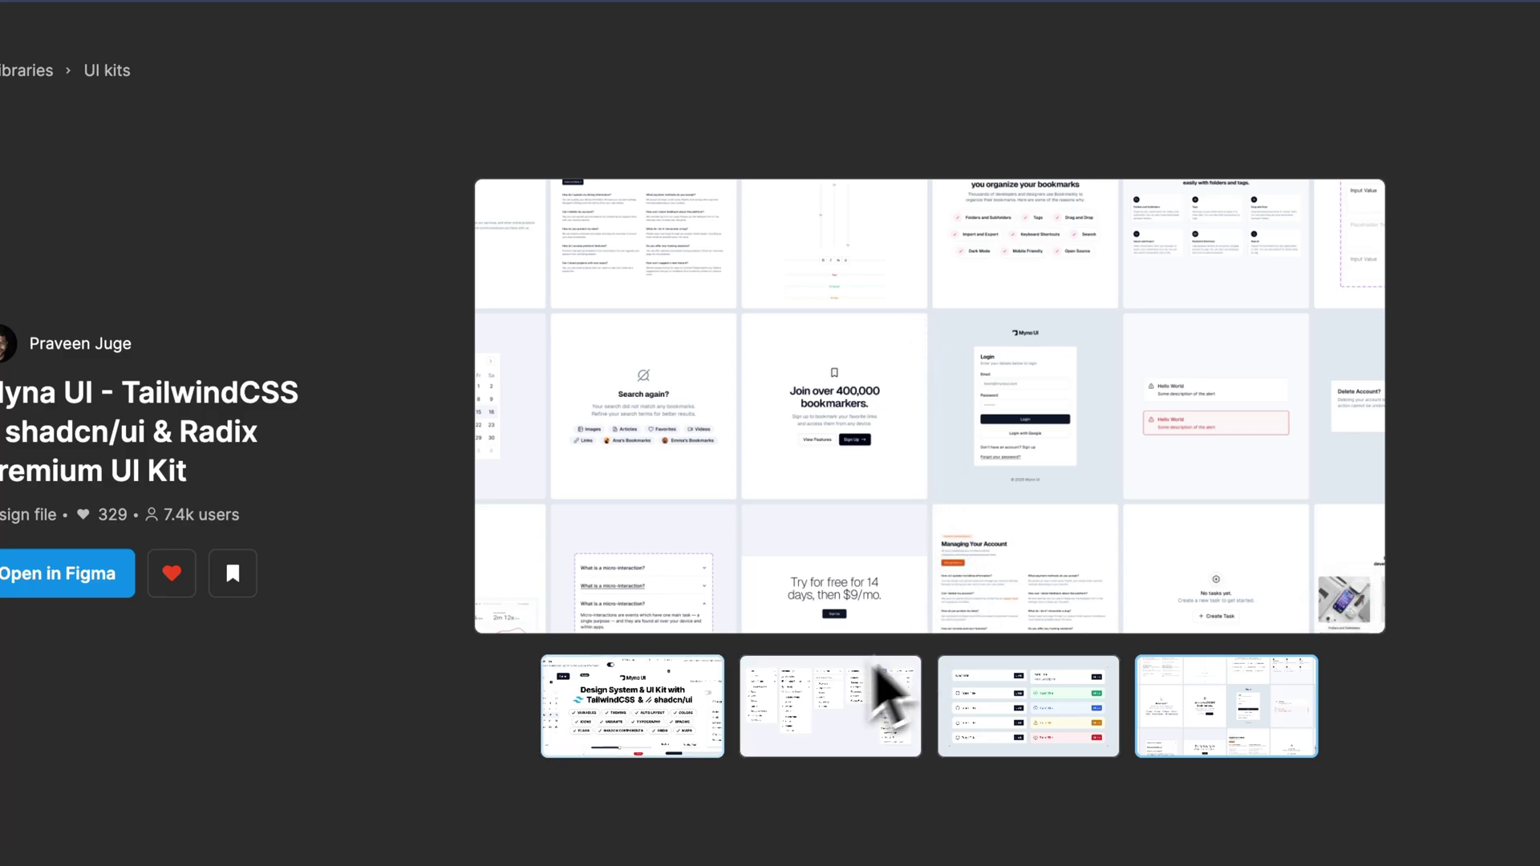
{"action": "left_click", "coordinate": [714, 717]}
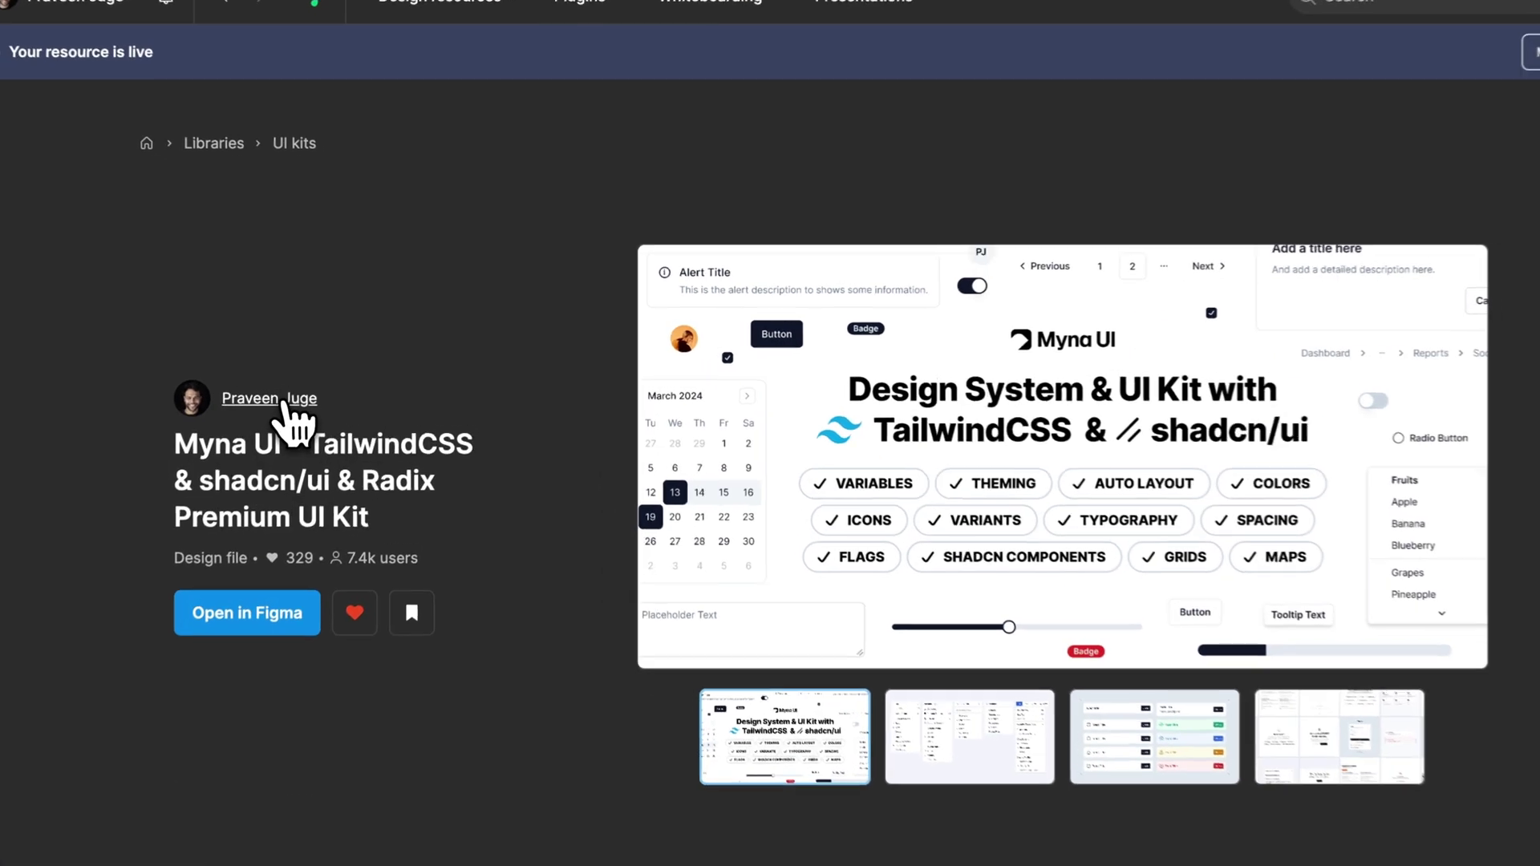
- Return to the author's profile and scroll through their list of free resources
{"action": "left_click", "coordinate": [311, 380]}
{"action": "scroll", "coordinate": [1043, 441], "scroll_direction": "down", "scroll_amount": 5}
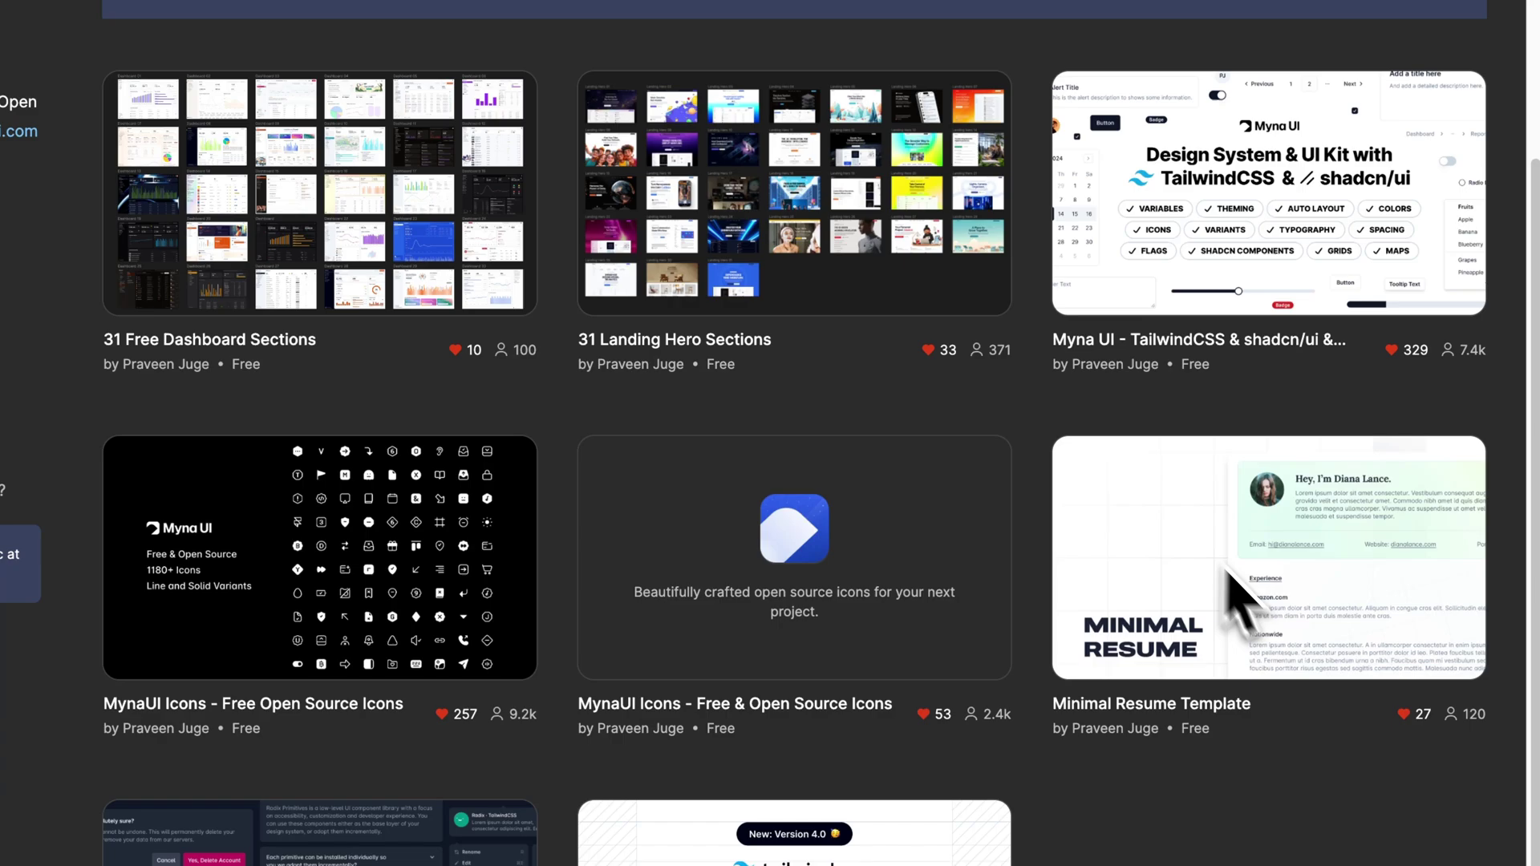
{"action": "scroll", "coordinate": [1098, 513], "scroll_direction": "up", "scroll_amount": 1}
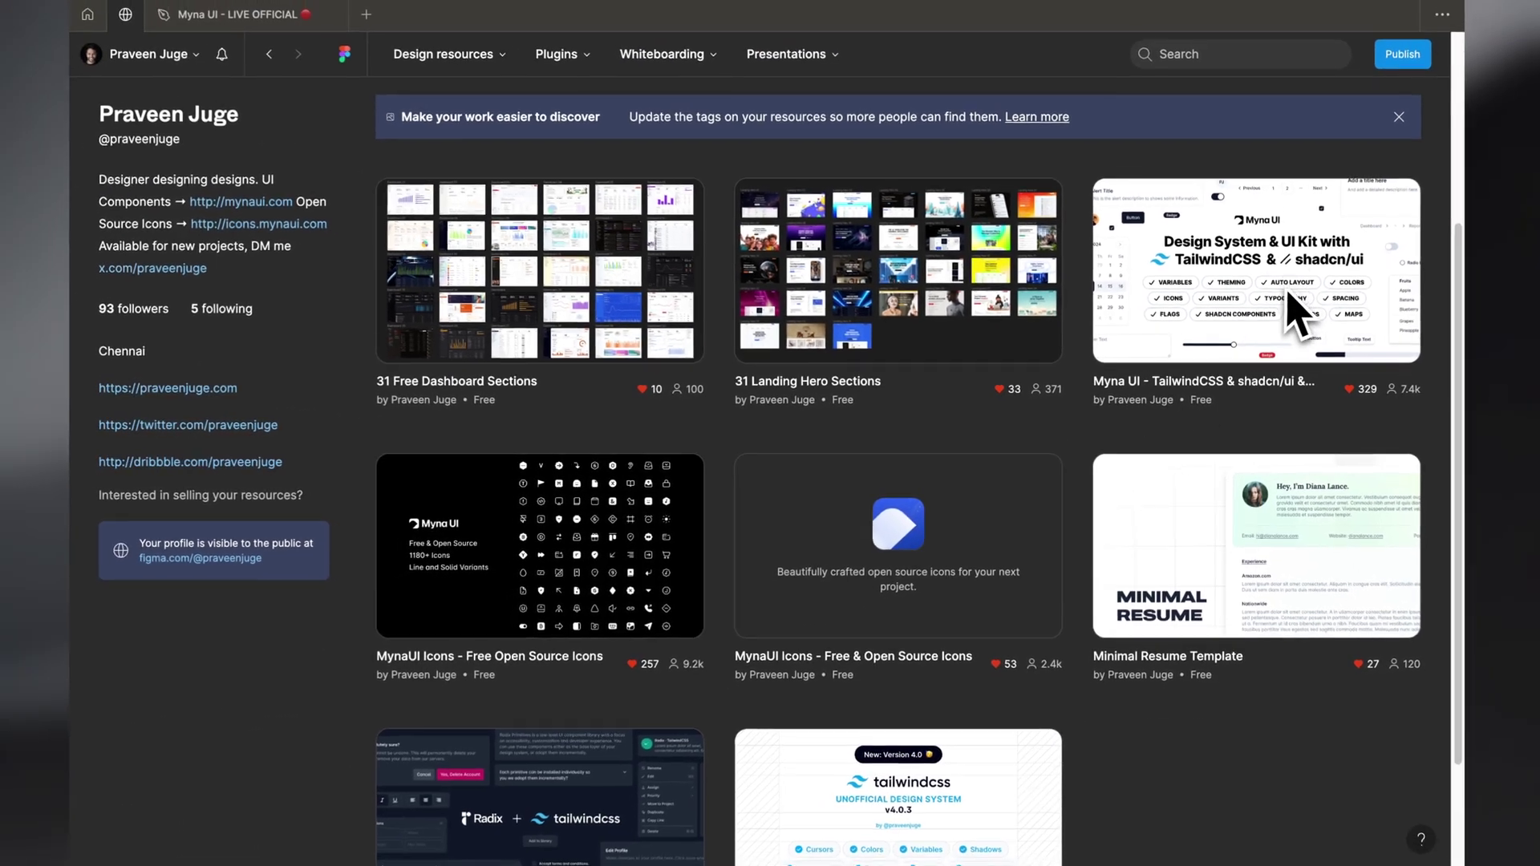
{"action": "scroll", "coordinate": [1288, 297], "scroll_direction": "down", "scroll_amount": 2}
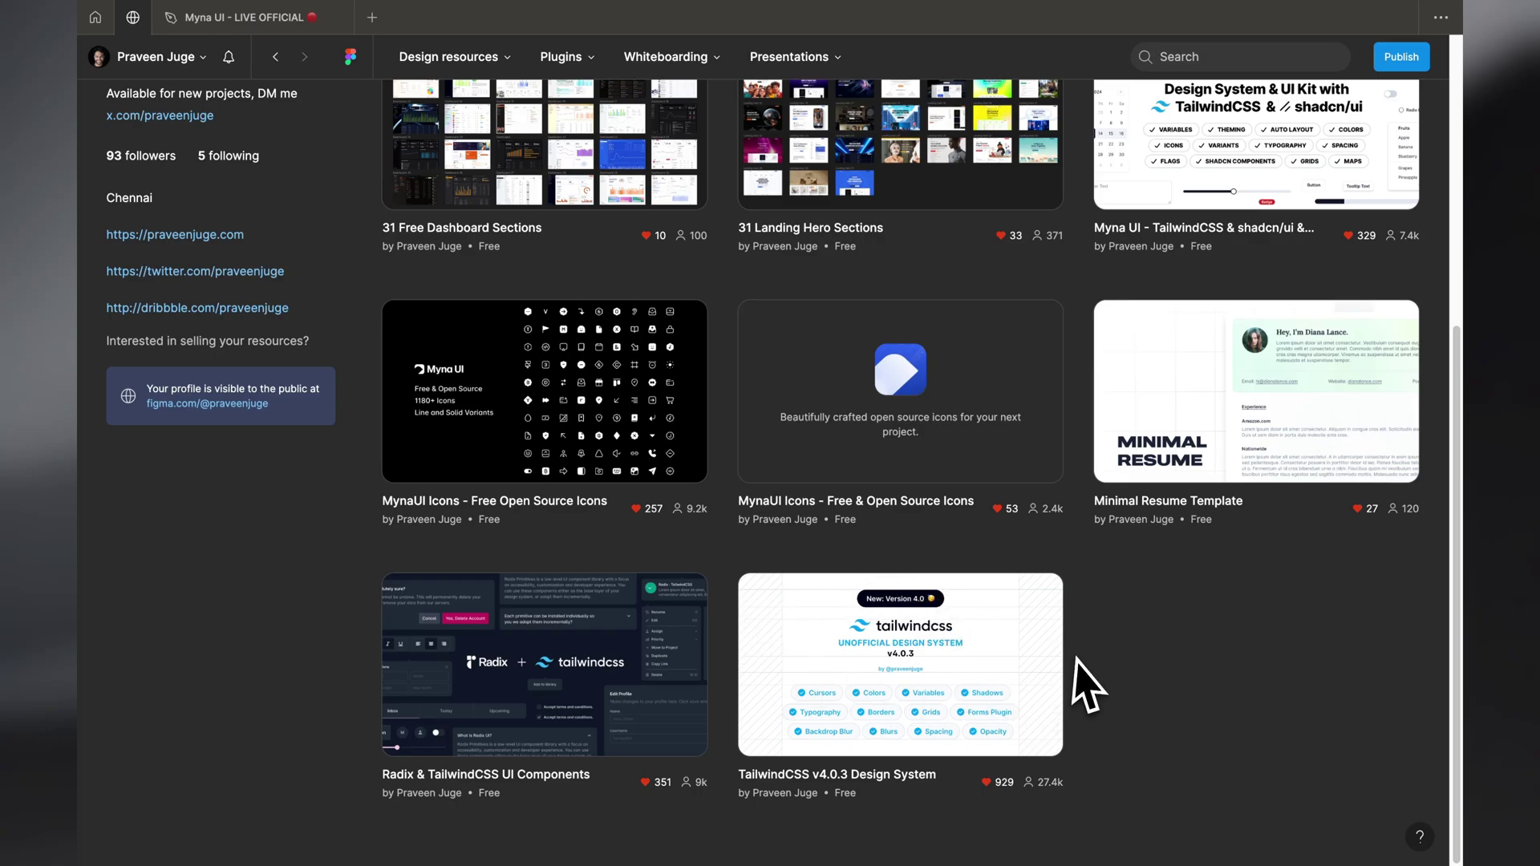
- Return to the Myna UI - LIVE OFFICIAL file and bring its Page colour and Local styles into view
{"action": "left_click", "coordinate": [256, 18]}
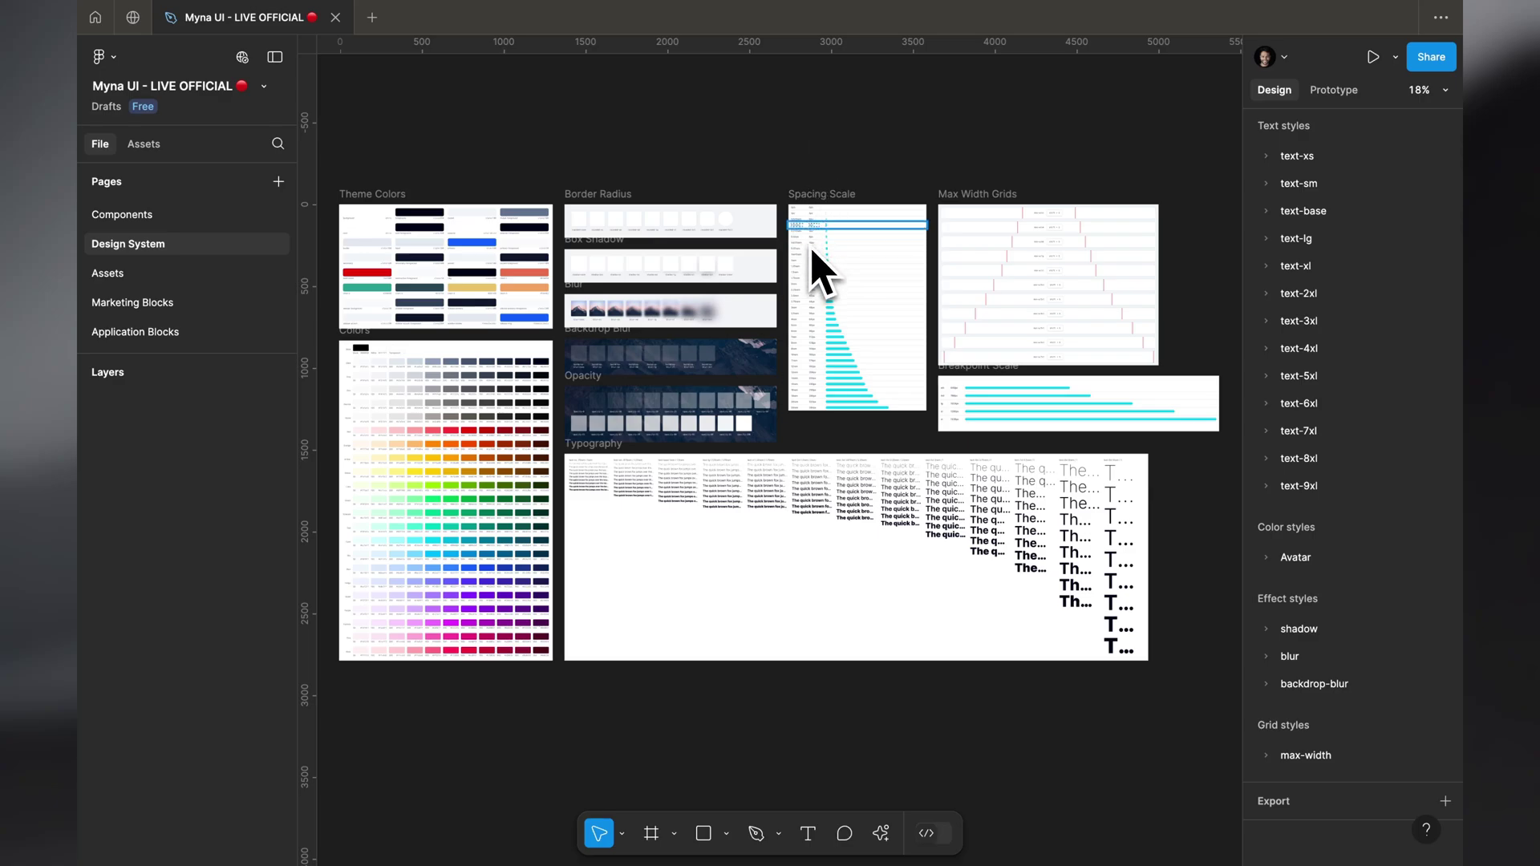
{"action": "scroll", "coordinate": [1415, 650], "scroll_direction": "up", "scroll_amount": 3}
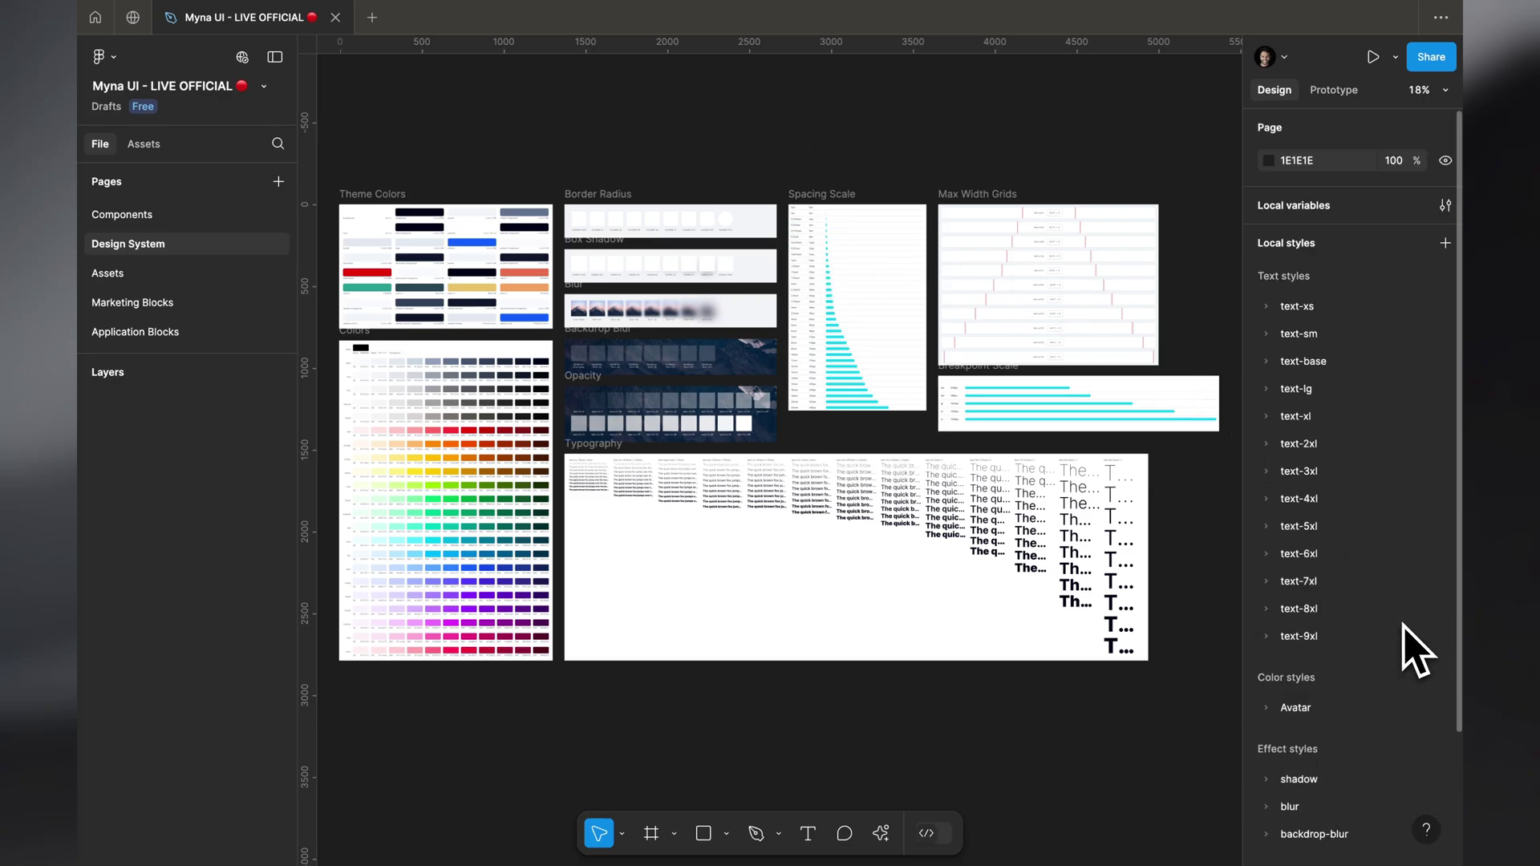